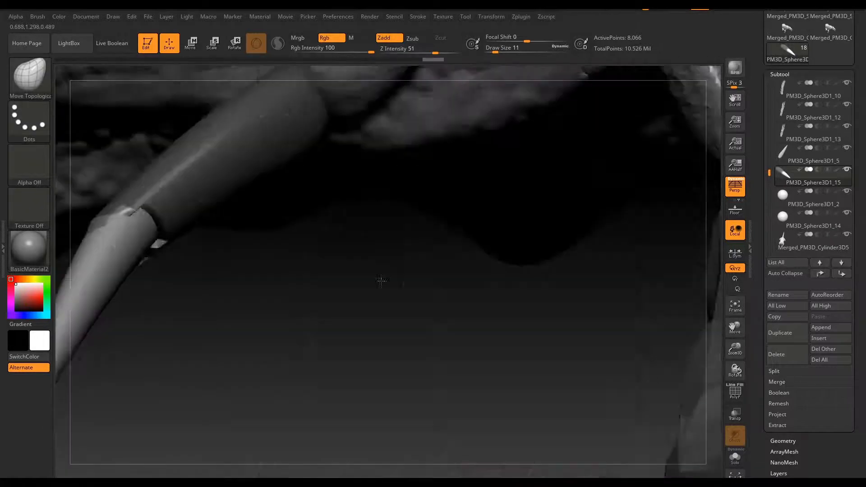
Smooth the bent area of the claw and move the claw onto the tip of the middle finger
shift+drag(336, 199, 364, 203)
shift+drag(433, 160, 397, 178)
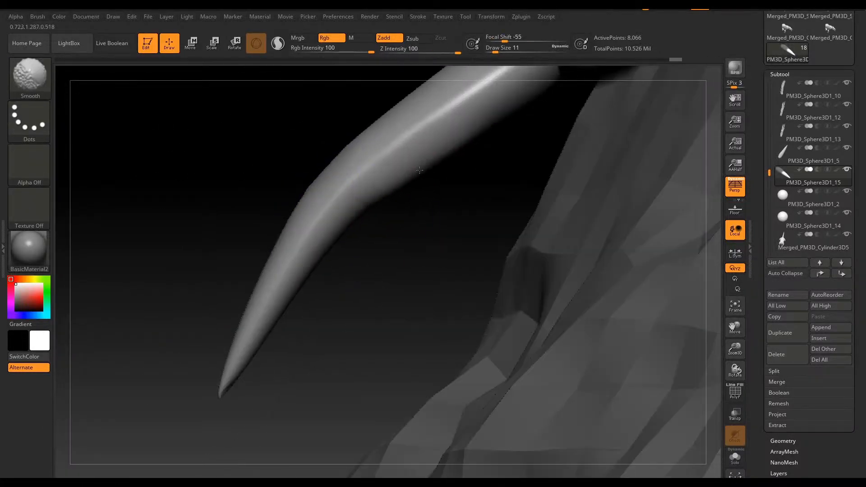
right_drag(324, 198, 518, 196)
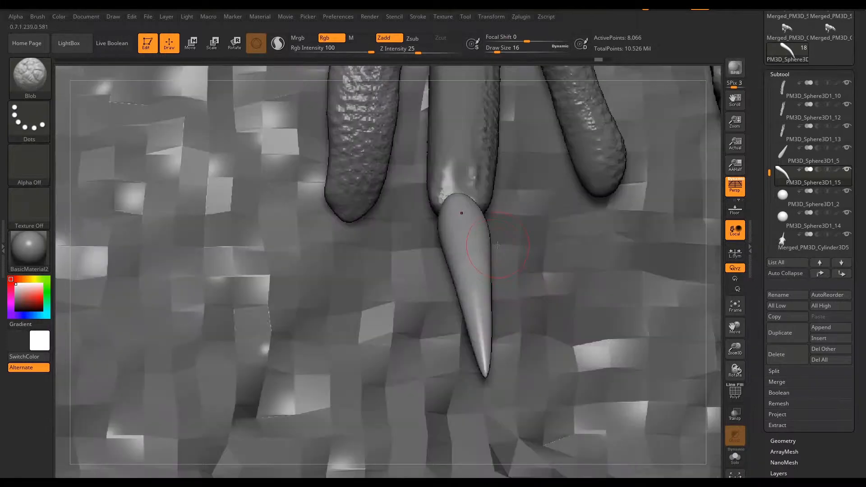
key(w)
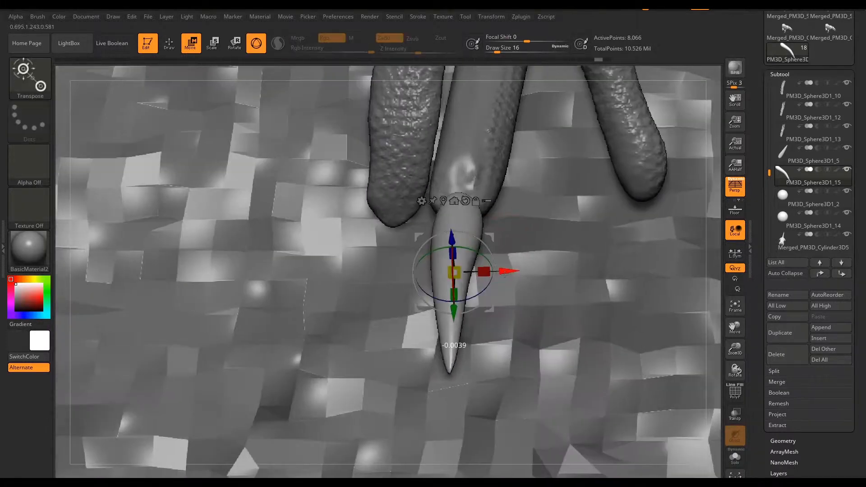
right_drag(504, 273, 352, 271)
Bend the claw into a stronger curve with the Move Elastic brush and scale it to fit the fingertip
key(q)
key(b)
key(m)
key(e)
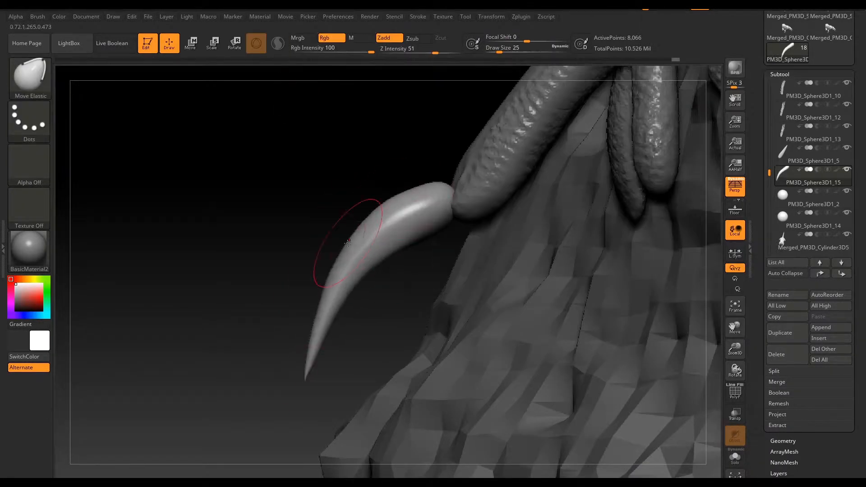
shift+drag(148, 176, 289, 207)
right_drag(413, 271, 298, 219)
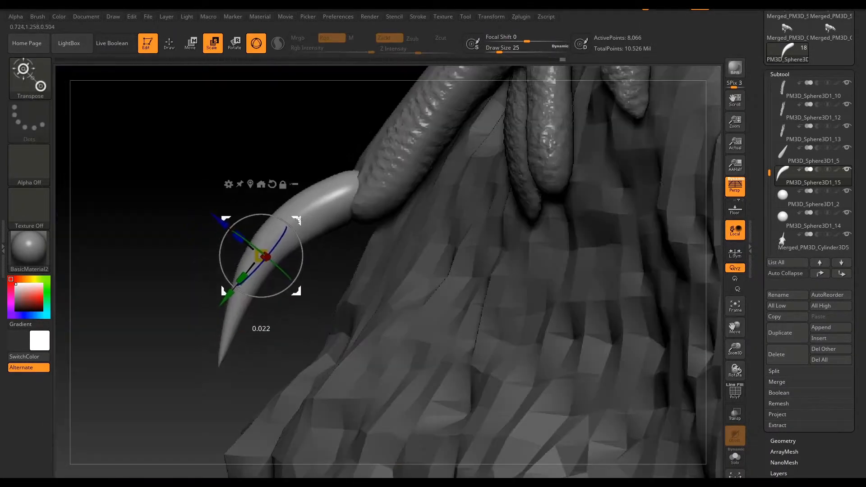
right_drag(144, 241, 246, 250)
Select the iguana body and sculpt the middle fingertip around the base of the claw
alt+click(246, 250)
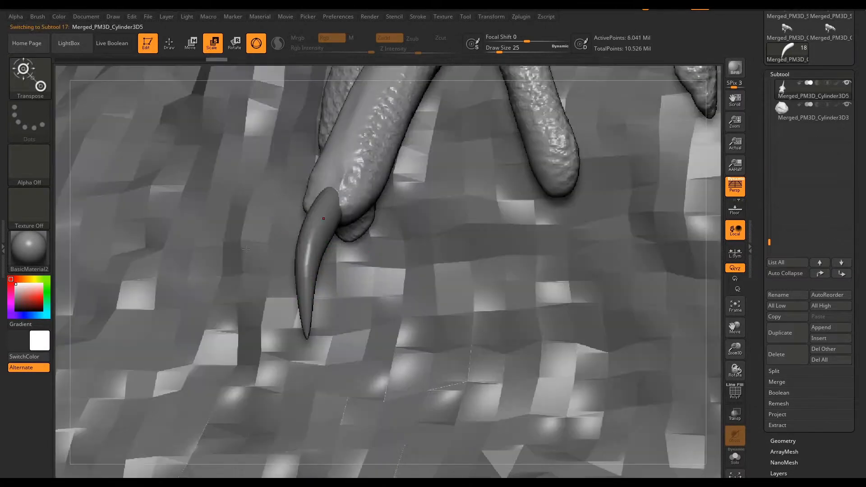
right_drag(335, 174, 374, 176)
drag(315, 173, 311, 201)
right_drag(323, 172, 323, 176)
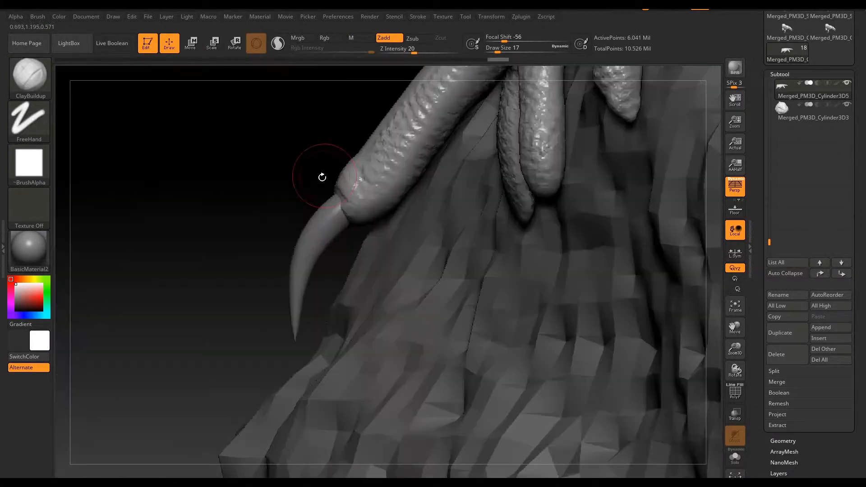
Select the claw and move and rotate it into line with the middle finger
alt+click(316, 221)
key(w)
right_drag(315, 221, 316, 193)
drag(316, 193, 324, 194)
right_drag(324, 194, 345, 269)
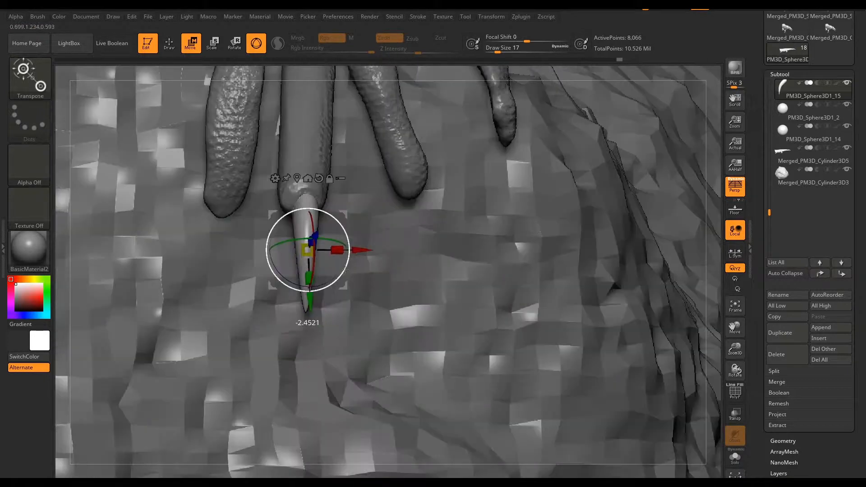
Duplicate the claw and position the copy at the tip of the outer finger beside the middle one
click(786, 332)
drag(359, 252, 264, 252)
right_drag(342, 280, 285, 256)
drag(229, 295, 220, 285)
drag(232, 285, 280, 302)
right_drag(343, 293, 559, 307)
ctrl+right_drag(559, 306, 581, 273)
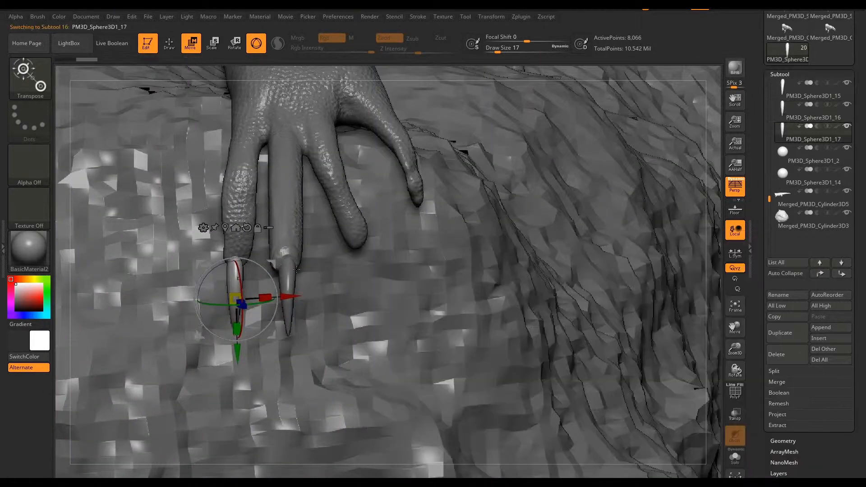
Position, rotate and scale another claw copy at the tip of the finger on the other side of the middle one
drag(393, 256, 397, 264)
right_drag(518, 279, 509, 259)
drag(354, 276, 350, 278)
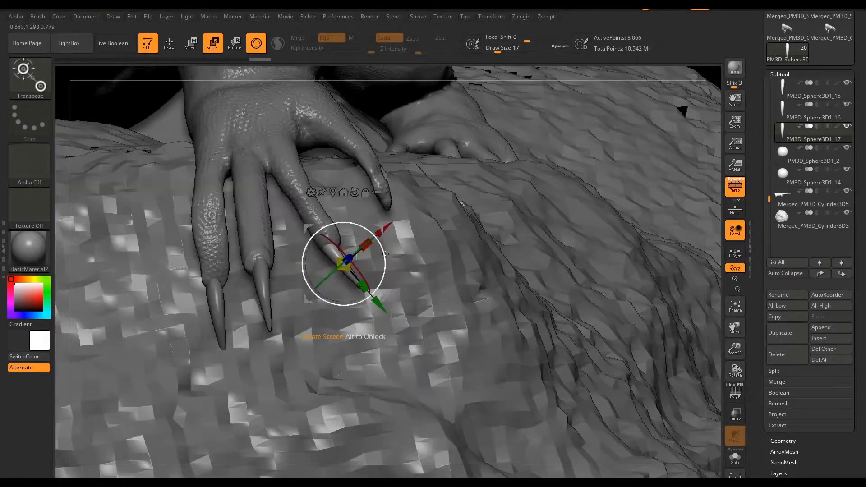
drag(384, 254, 386, 261)
right_drag(478, 279, 315, 275)
drag(379, 296, 378, 297)
right_drag(342, 289, 505, 298)
drag(422, 260, 425, 262)
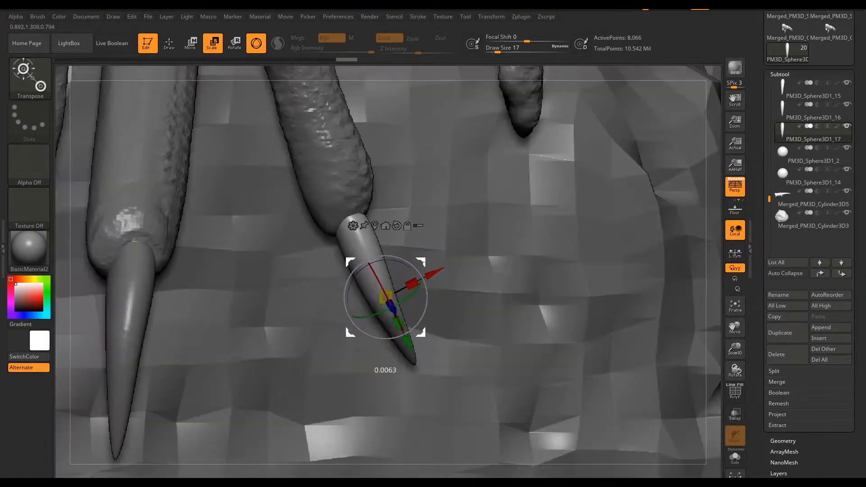
Duplicate the claw again, place the copy on the thin inner finger and rotate it about 30 degrees
ctrl+right_drag(505, 306, 478, 270)
key(ctrl+shift+d)
drag(407, 328, 464, 304)
right_drag(541, 293, 361, 289)
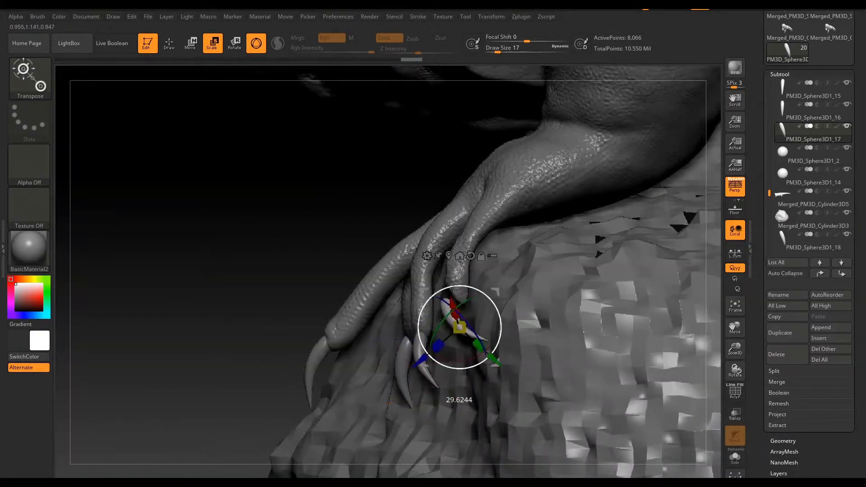
right_drag(453, 289, 433, 316)
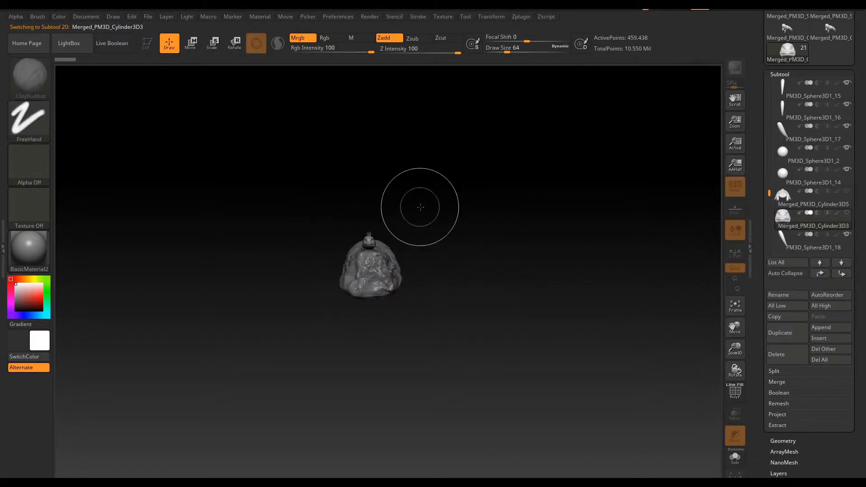
Clear the stray snapshot of the model from the canvas
click(170, 80)
key(Return)
click(352, 414)
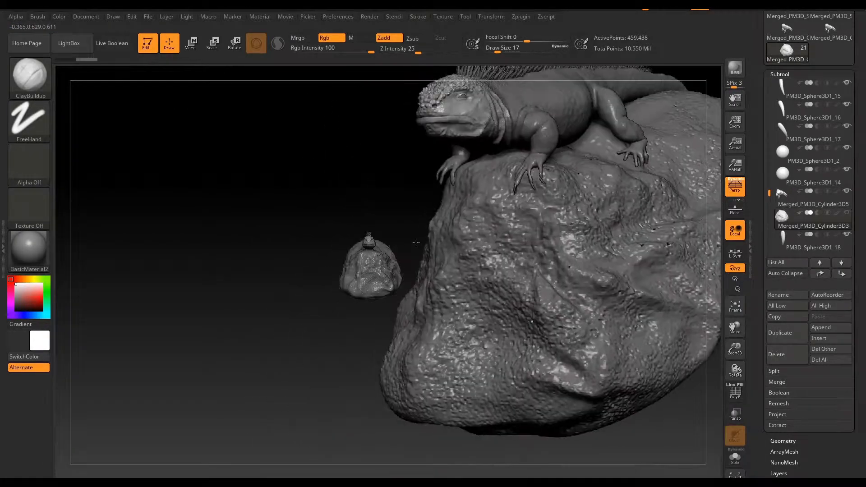
alt+click(504, 133)
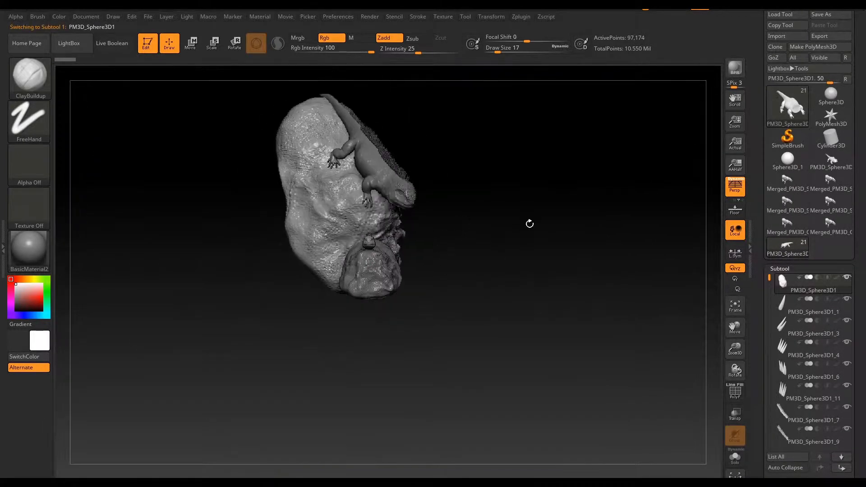
click(166, 16)
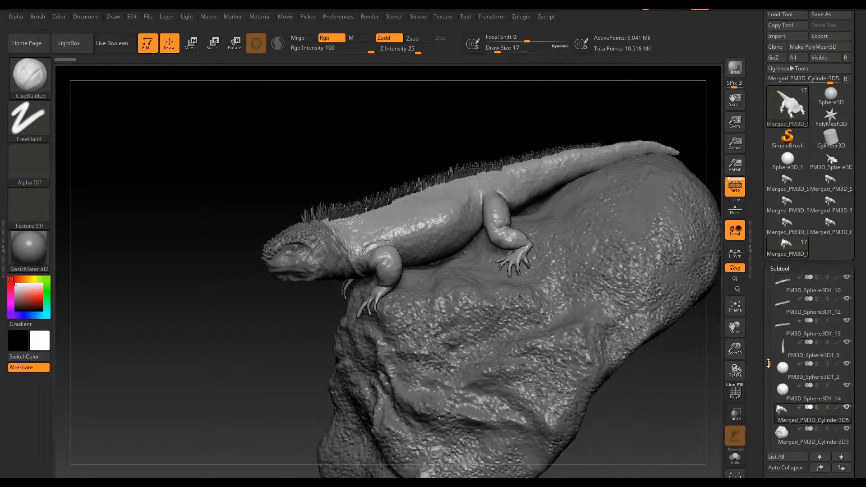
Merge the tail-end spike subtools down into each other, accepting that this cannot be undone
drag(768, 363, 770, 296)
click(776, 471)
drag(775, 474, 775, 421)
click(784, 429)
click(704, 447)
drag(757, 309, 760, 260)
click(783, 414)
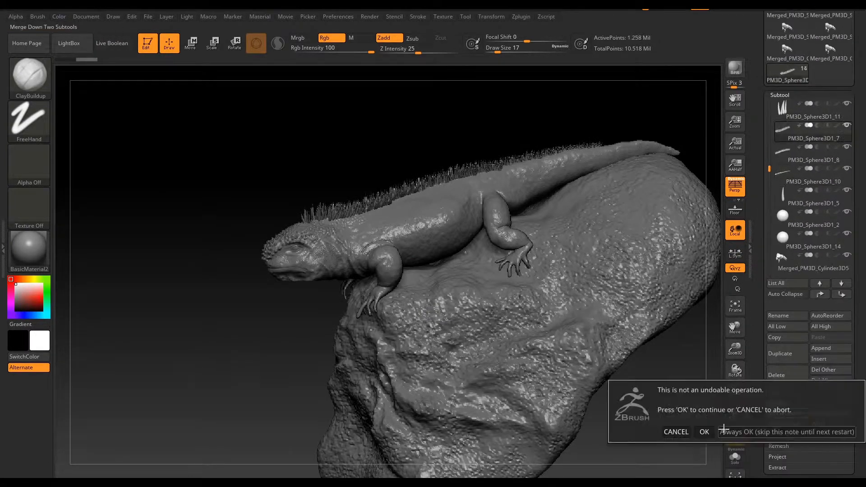
click(723, 431)
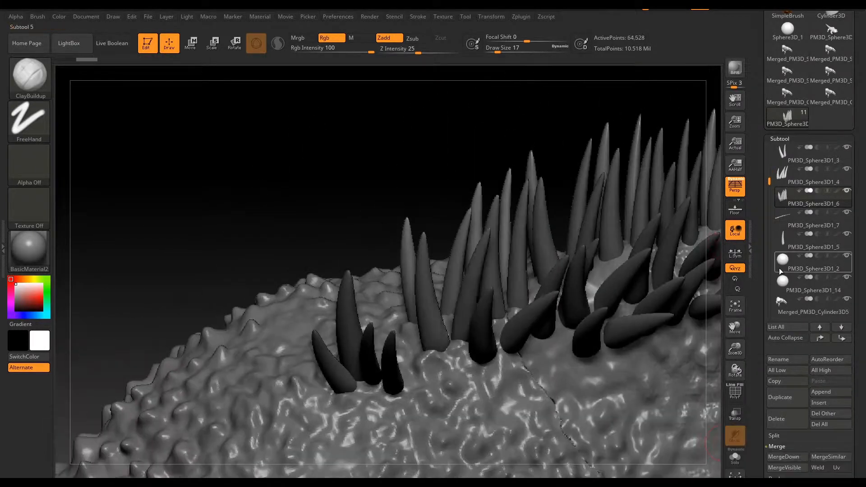
Merge the remaining crest spike subtools down, including PM3D_Sphere3D1_3 with PM3D_Sphere3D1_4 and then with PM3D_Sphere3D1_7
drag(770, 174, 771, 149)
click(813, 198)
click(807, 222)
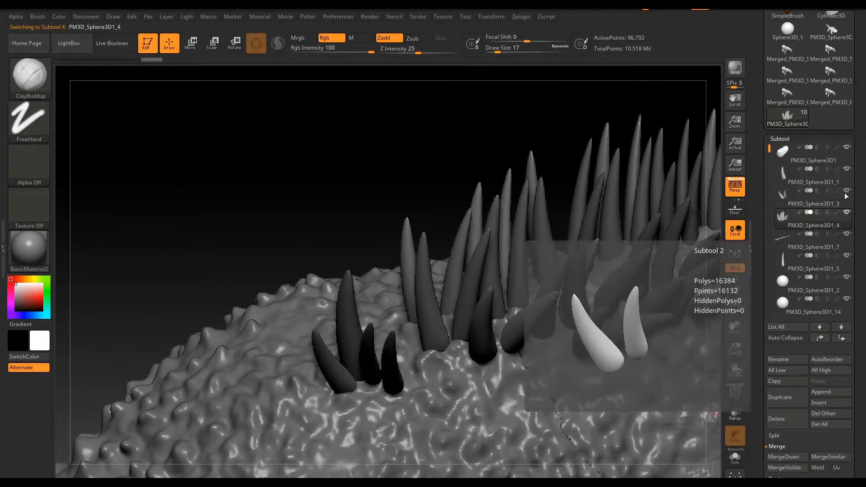
click(798, 201)
click(783, 457)
click(723, 471)
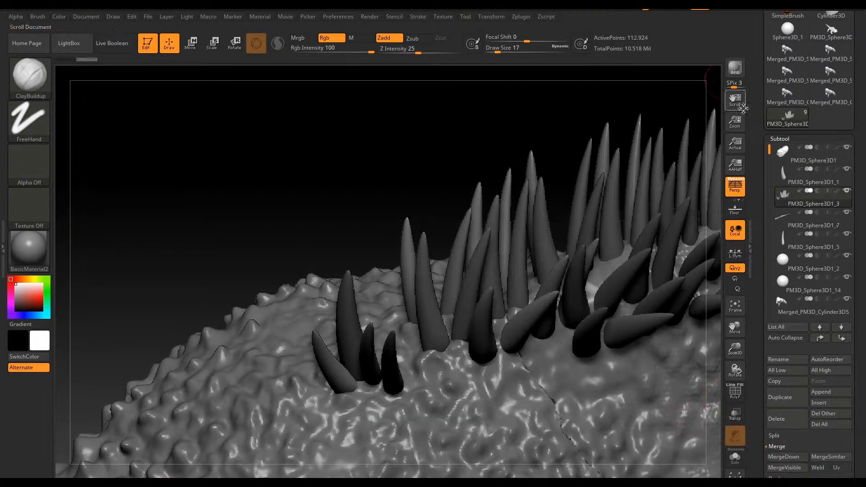
click(782, 457)
click(716, 432)
Adjust the position of the small spike at the front of the crest and merge it into the PM3D_Sphere3D1_3 spikes
alt+click(393, 363)
key(w)
drag(352, 380, 370, 374)
click(800, 202)
click(784, 457)
click(717, 431)
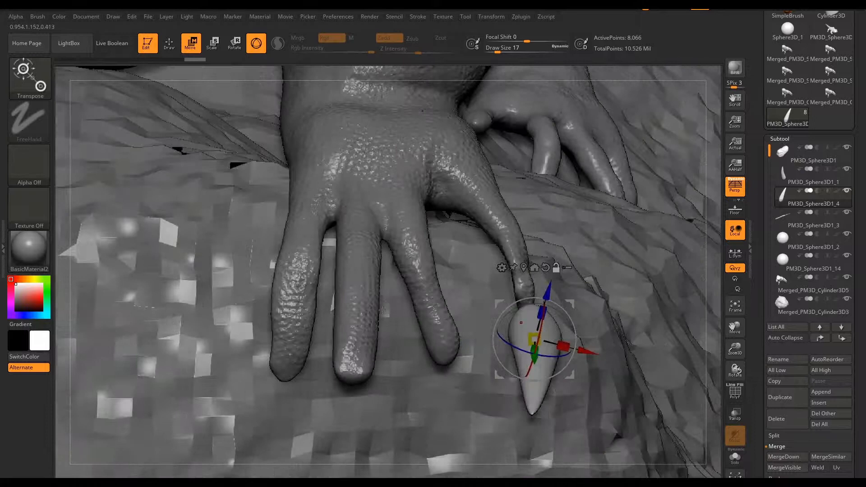
Select the iguana body and switch to the Magnify brush for work on the front foot's fingers
key(q)
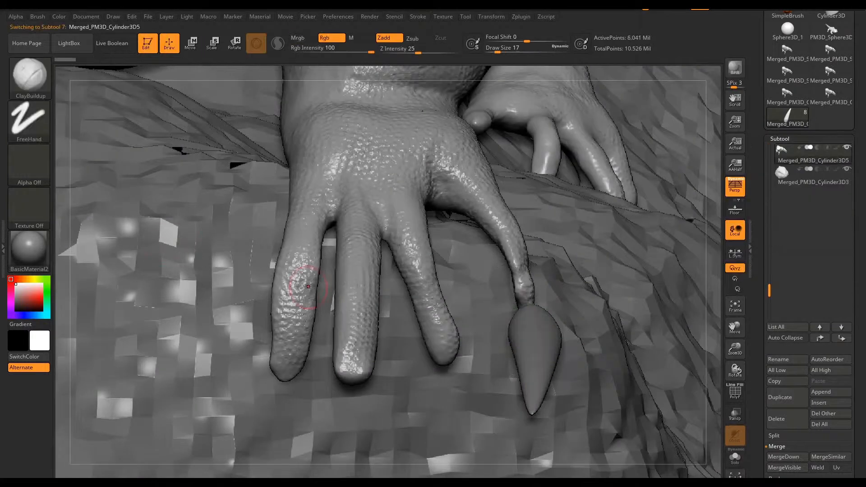
key(b)
key(m)
click(618, 355)
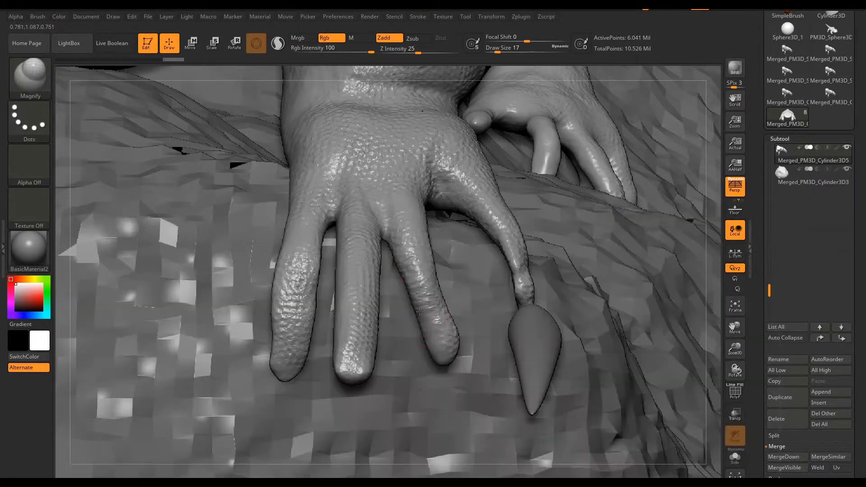
mouse_move(599, 334)
right_down()
mouse_move(480, 316)
mouse_move(474, 222)
right_up()
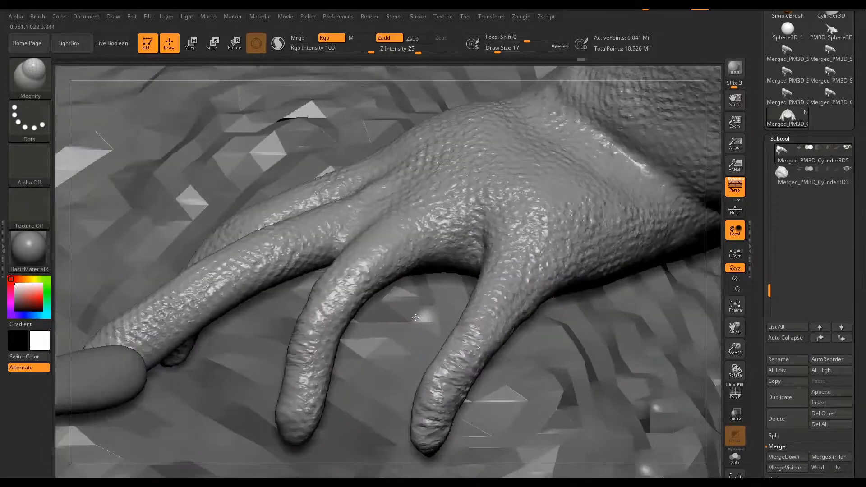
Reduce the brush size and use the Move Elastic brush with smoothing to refine the toe tips of the isolated body
key(s)
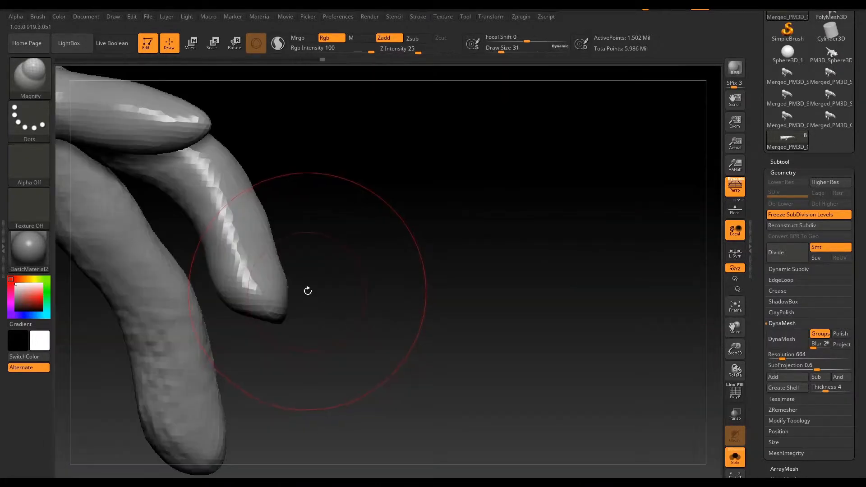
key(s)
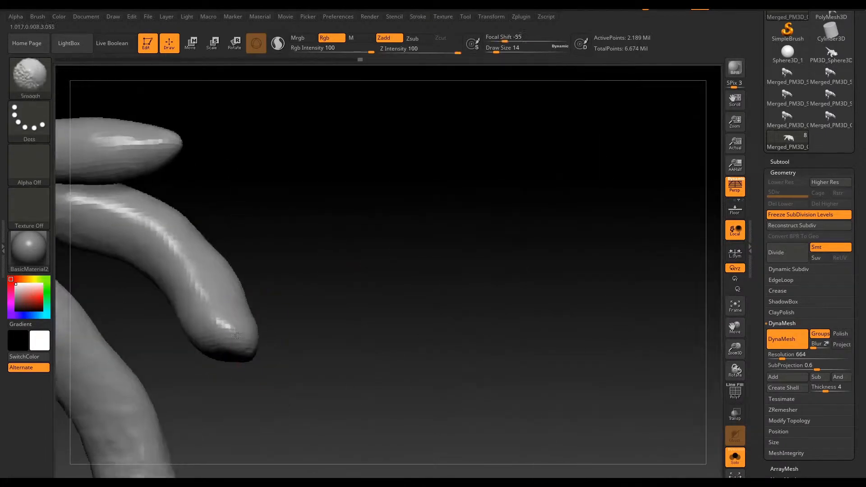
key(b)
key(m)
key(e)
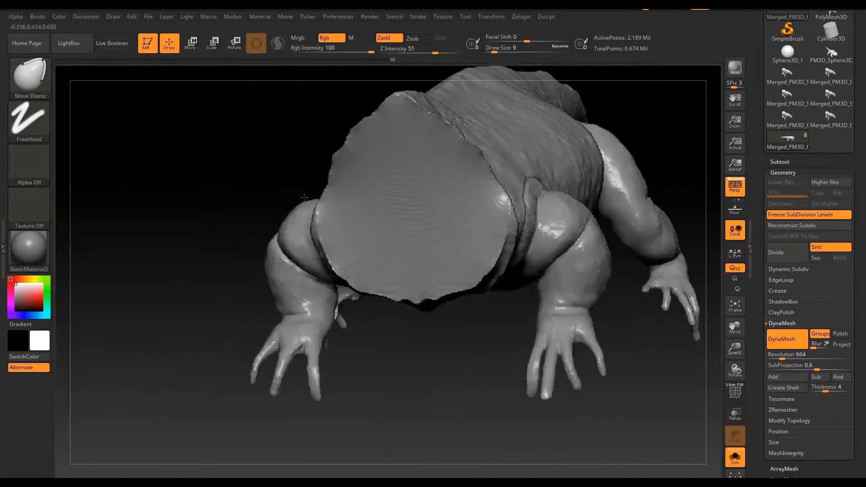
key(shift)
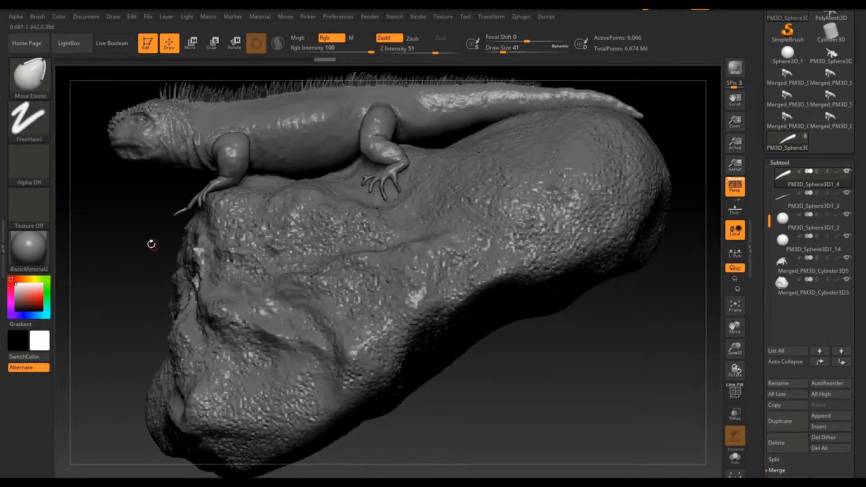
Move the claw over to the hind foot and adjust the shape of its base with the Move Elastic brush
key(w)
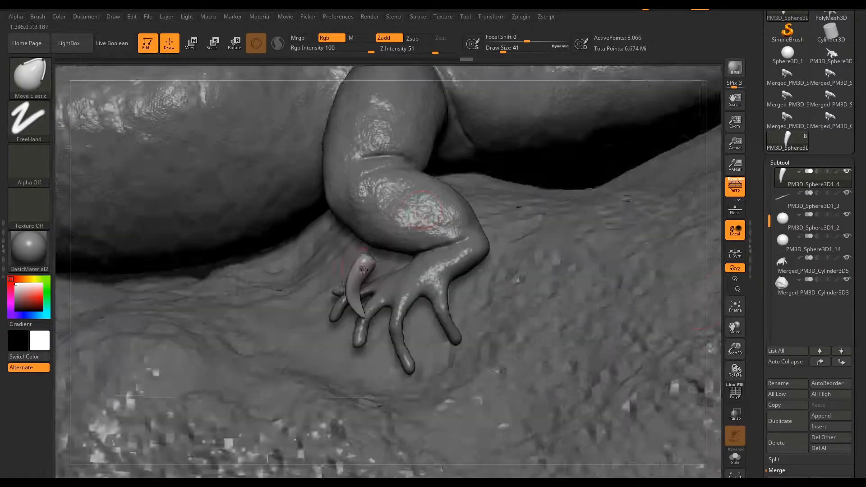
drag(773, 469, 772, 67)
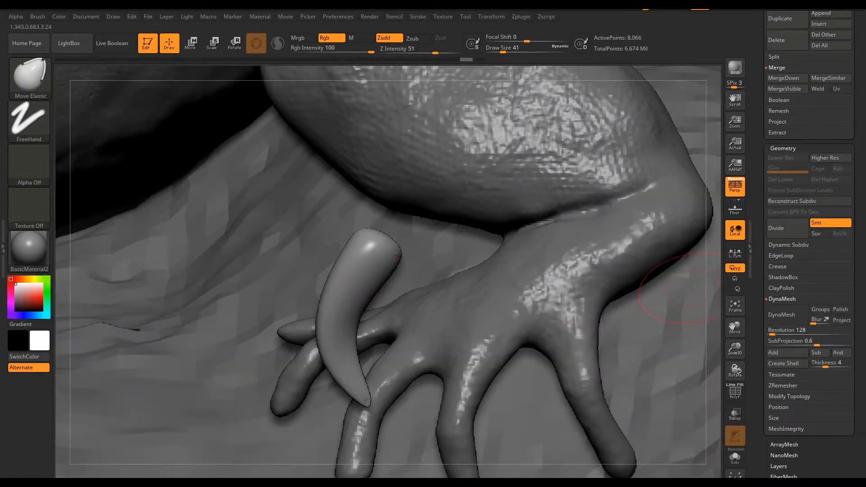
right_drag(383, 266, 399, 167)
drag(399, 167, 411, 147)
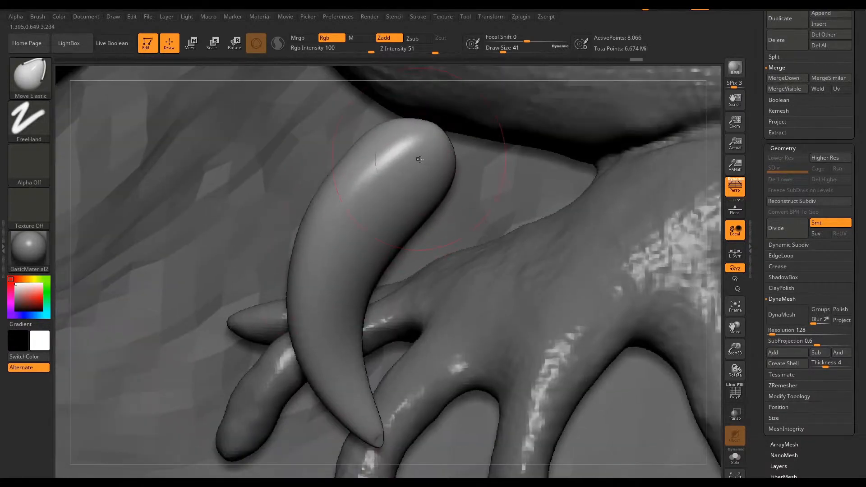
Move the claw to the tip of the hind foot's longest toe
key(alt+Tab)
right_drag(419, 159, 304, 271)
key(alt+Tab)
key(w)
drag(383, 234, 496, 427)
alt+right_drag(496, 427, 381, 215)
drag(343, 248, 340, 246)
right_drag(381, 212, 385, 234)
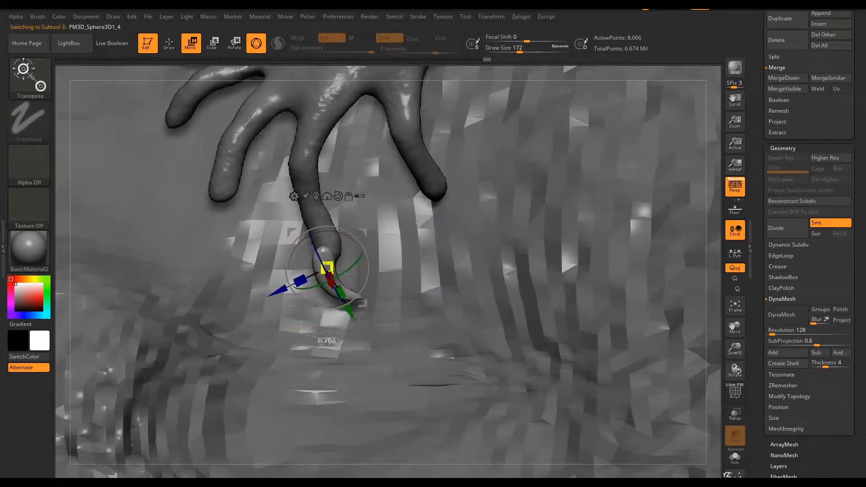
Fit the claw to the longest hind toe by moving and rotating it and widening it about 1.15 times along X
drag(327, 267, 330, 270)
right_drag(331, 270, 264, 239)
drag(264, 240, 260, 237)
mouse_move(293, 234)
right_down()
mouse_move(302, 228)
mouse_move(307, 235)
right_up()
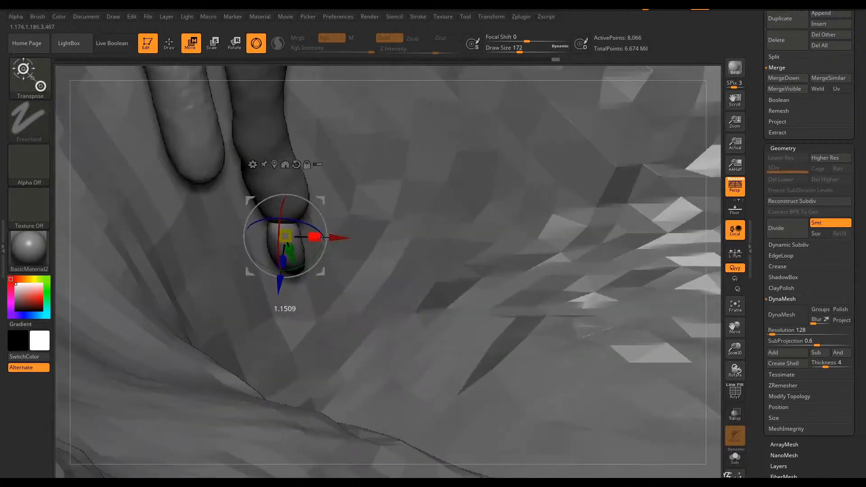
drag(308, 236, 315, 235)
right_drag(315, 234, 275, 173)
drag(275, 173, 277, 170)
drag(234, 209, 236, 210)
mouse_move(236, 210)
ctrl+right_down()
mouse_move(244, 176)
mouse_move(247, 204)
ctrl+right_up()
Duplicate the fitted claw and move the copy to the neighbouring shorter toe of the hind foot
drag(761, 202, 761, 433)
click(786, 249)
right_drag(368, 181, 345, 208)
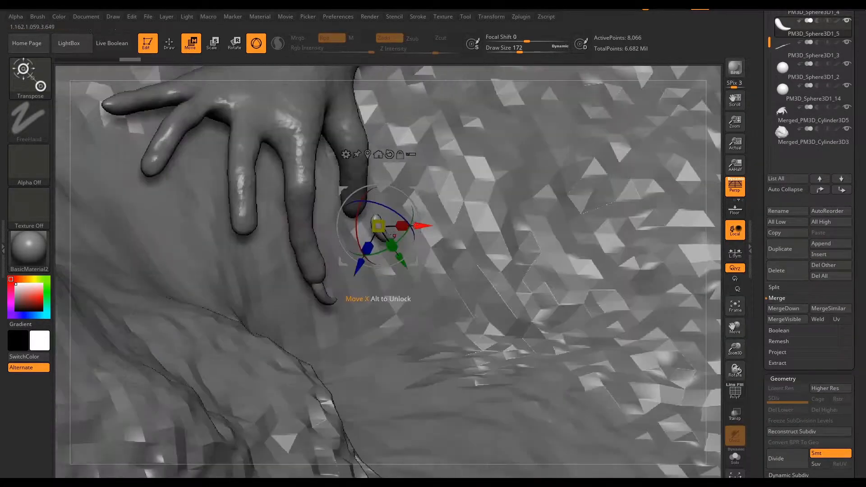
drag(345, 208, 339, 203)
right_drag(339, 203, 313, 180)
Reselect the duplicated claw and shift it into place at the tip of the shorter hind toe
key(q)
alt+click(336, 181)
mouse_move(356, 252)
right_down()
mouse_move(324, 293)
mouse_move(347, 319)
mouse_move(336, 289)
mouse_move(360, 253)
right_up()
alt+click(361, 199)
key(w)
ctrl+right_drag(361, 199, 377, 222)
drag(377, 223, 382, 222)
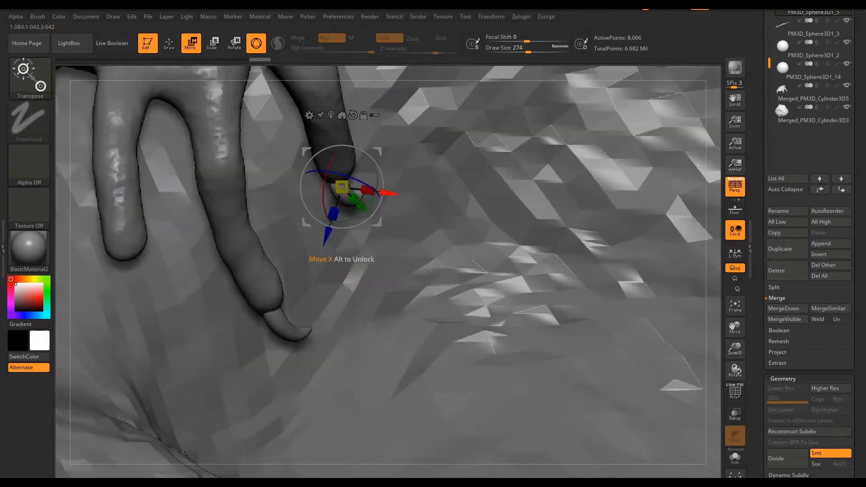
Rotate and shift the claw so it lines up with the tip of the shorter hind toe
right_drag(382, 222, 374, 163)
drag(374, 162, 381, 160)
ctrl+right_drag(385, 232, 393, 203)
drag(394, 203, 394, 197)
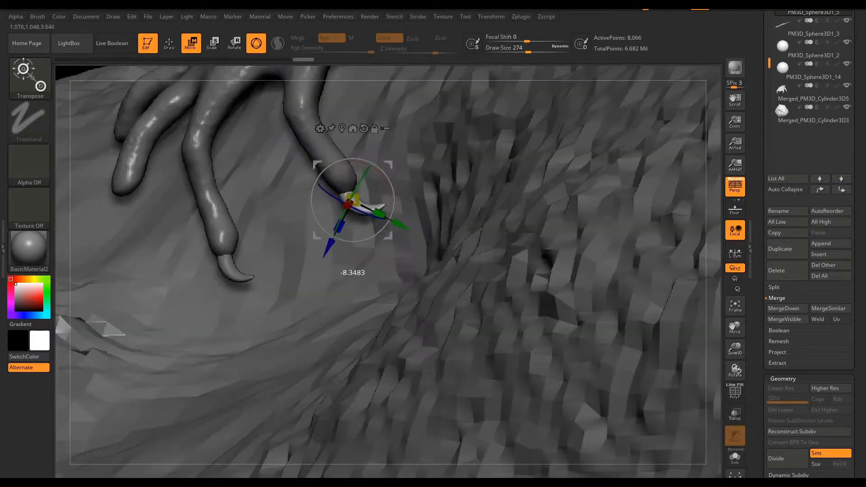
mouse_move(324, 247)
right_down()
mouse_move(315, 269)
mouse_move(371, 270)
mouse_move(387, 252)
mouse_move(410, 188)
mouse_move(397, 279)
mouse_move(406, 253)
right_up()
Duplicate a fitted hind claw and place the copy at the tip of the third hind toe
key(q)
alt+click(290, 270)
key(w)
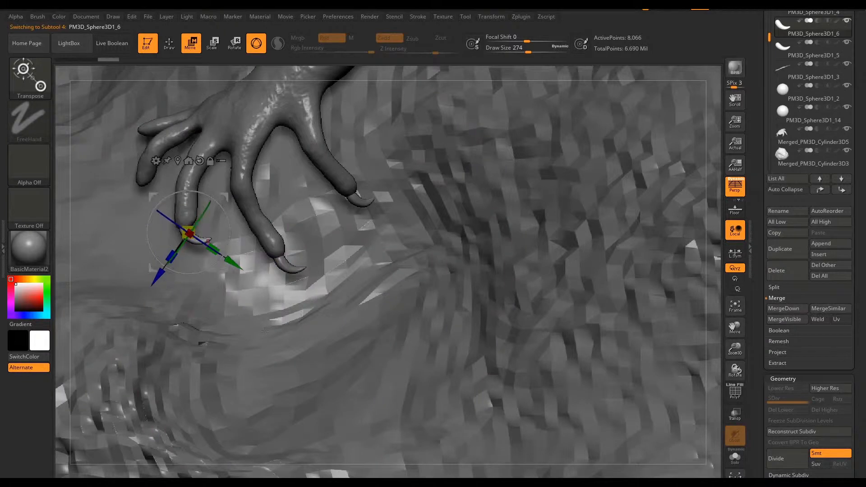
right_drag(290, 271, 399, 327)
Hide the rock so the hind foot's toes can be reached from every side
alt+click(399, 327)
drag(767, 170, 766, 311)
drag(767, 140, 766, 153)
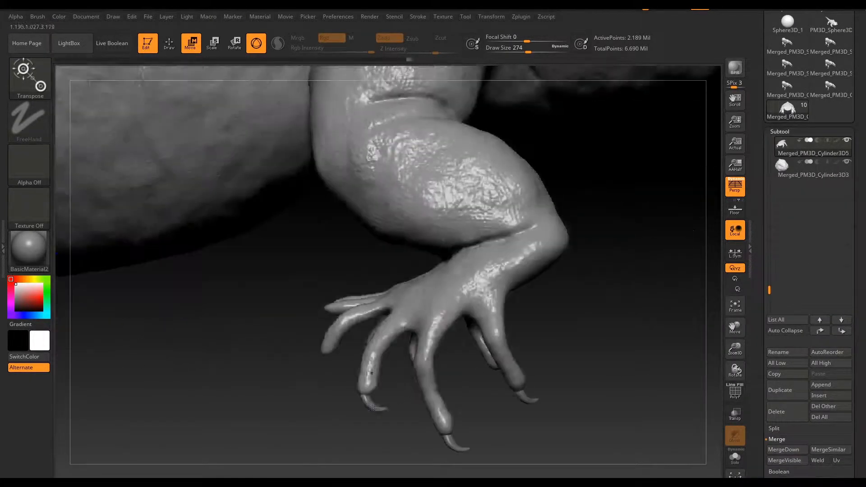
alt+click(378, 290)
key(ctrl+z)
Place a duplicated claw on the next hind toe without one, moving and rotating it to follow the toe
right_drag(381, 268, 425, 290)
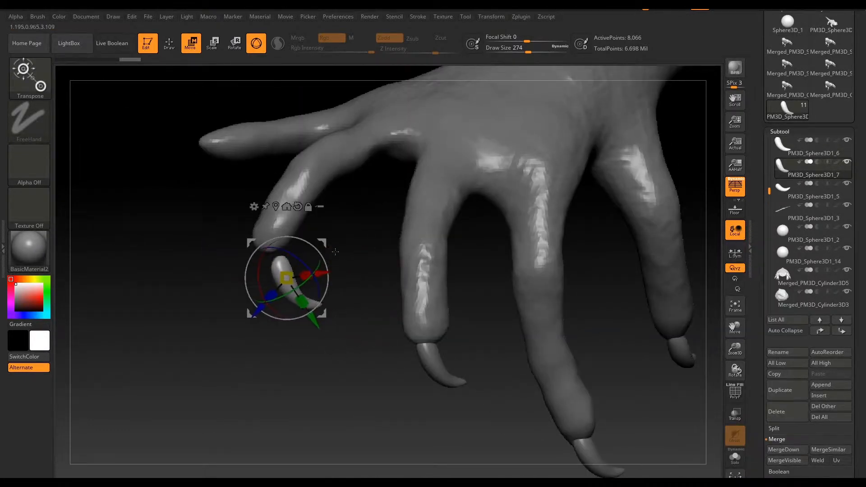
drag(322, 271, 332, 271)
mouse_move(347, 279)
right_down()
mouse_move(405, 282)
mouse_move(333, 280)
right_up()
drag(297, 255, 318, 290)
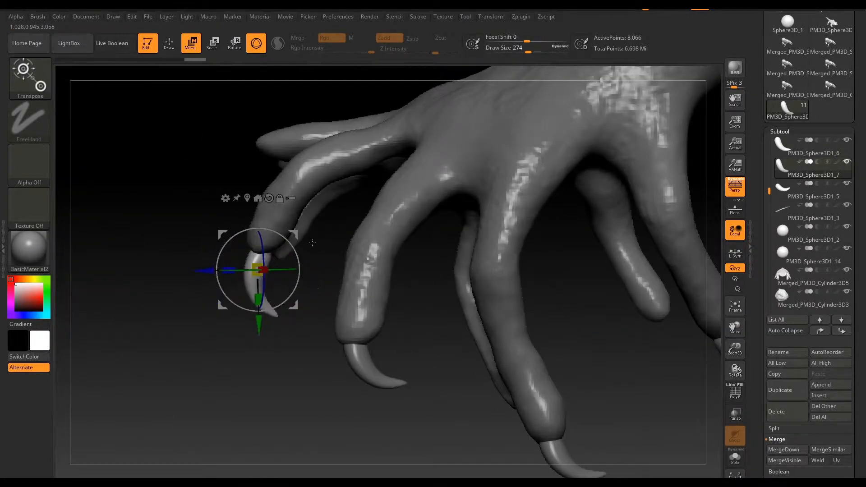
right_drag(312, 242, 357, 275)
mouse_move(339, 222)
right_down()
mouse_move(334, 249)
mouse_move(325, 252)
right_up()
drag(273, 235, 280, 239)
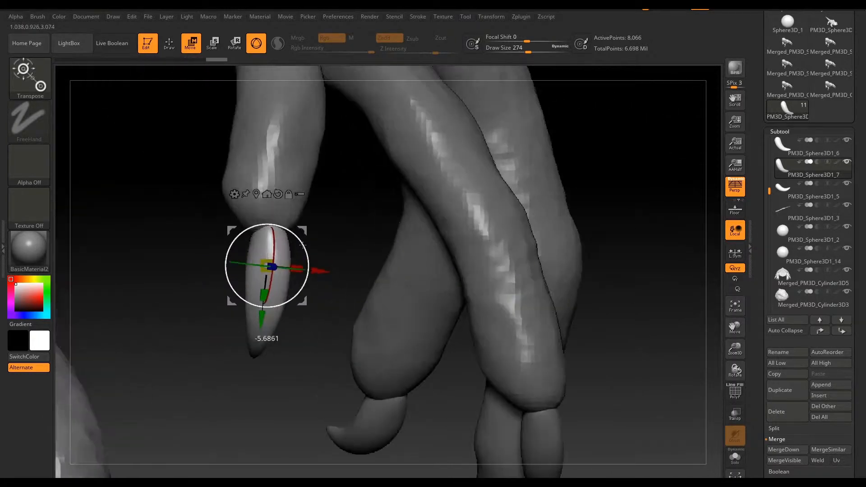
mouse_move(329, 235)
right_down()
mouse_move(340, 215)
mouse_move(357, 217)
mouse_move(387, 242)
mouse_move(405, 243)
right_up()
Select the iguana body and swell the tip of the remaining clawless hind toe with the Magnify brush
key(q)
alt+click(171, 206)
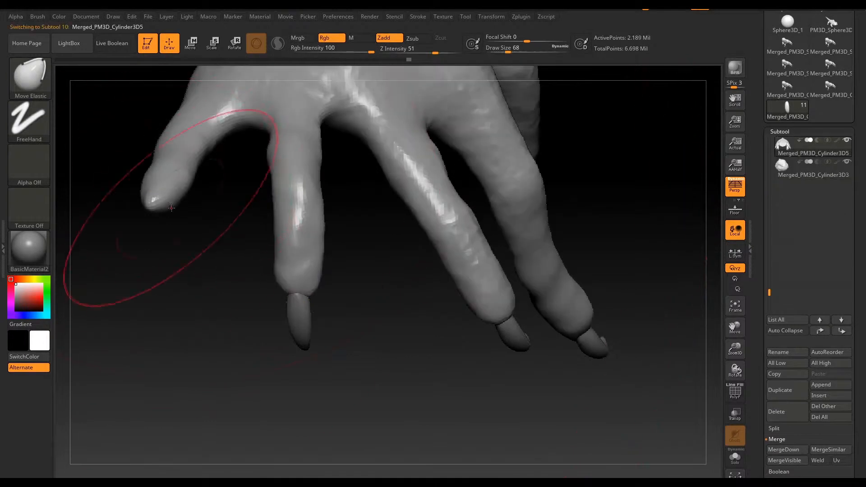
ctrl+right_drag(221, 180, 281, 347)
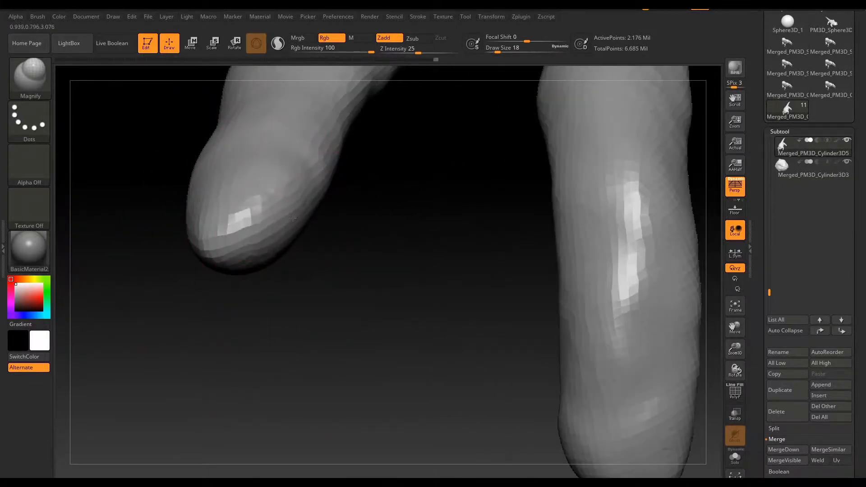
right_drag(293, 218, 558, 309)
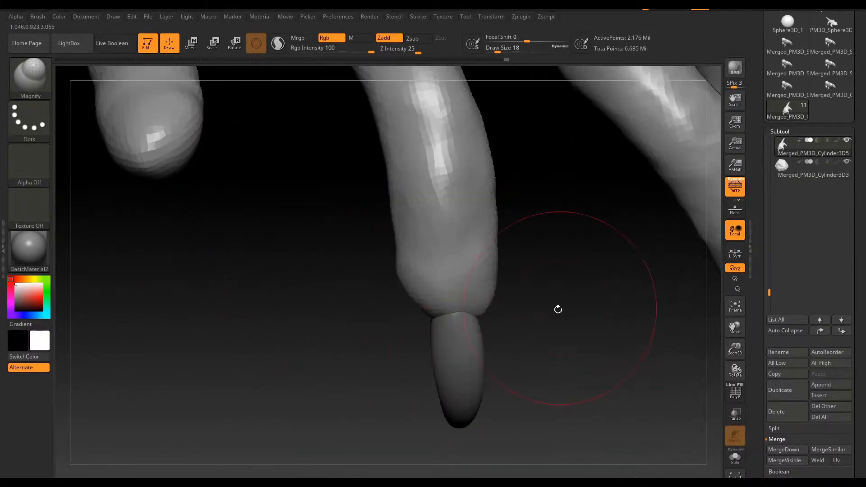
Duplicate the neighbouring toe's claw and fit the copy onto the last clawless hind toe
alt+click(465, 357)
right_drag(222, 187, 288, 194)
drag(110, 232, 112, 230)
right_drag(252, 234, 271, 207)
drag(213, 196, 222, 190)
right_drag(289, 216, 401, 289)
Build up the last hind toe's tip around the claw base with ClayBuildup and reselect its claw
alt+click(387, 203)
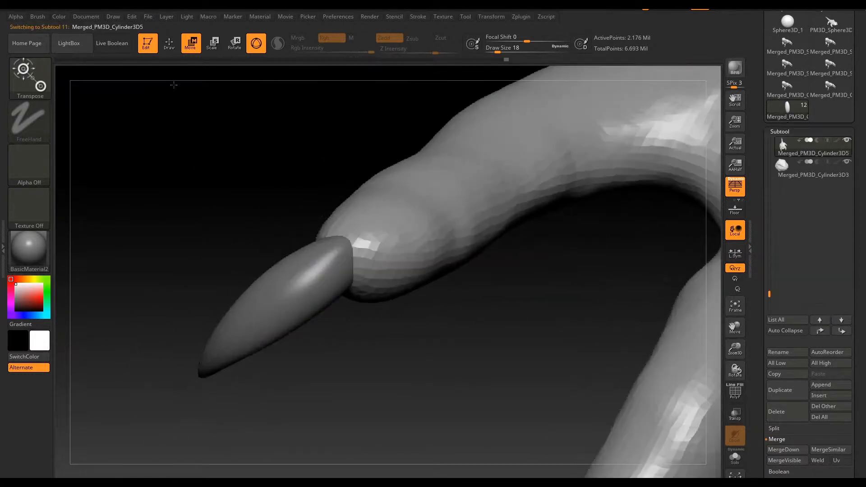
mouse_move(374, 315)
right_down()
mouse_move(385, 341)
mouse_move(361, 211)
mouse_move(360, 360)
right_up()
right_drag(300, 194, 357, 311)
alt+click(358, 348)
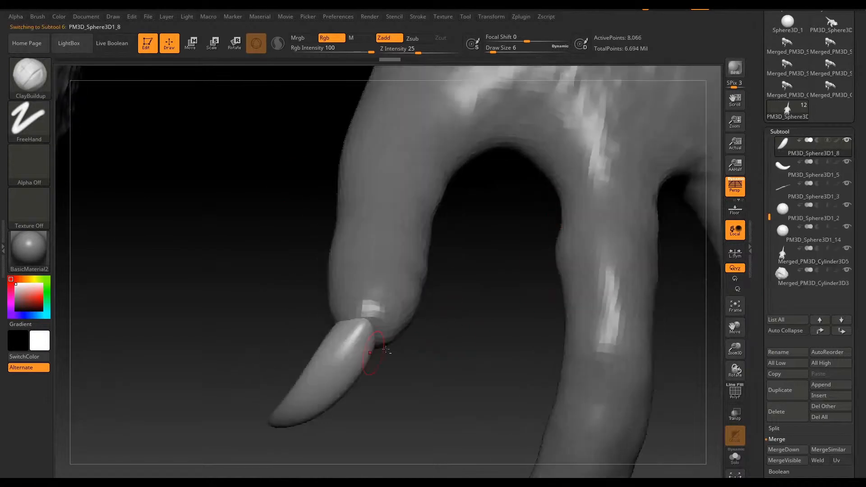
mouse_move(382, 349)
alt+right_down()
mouse_move(289, 196)
mouse_move(273, 193)
alt+right_up()
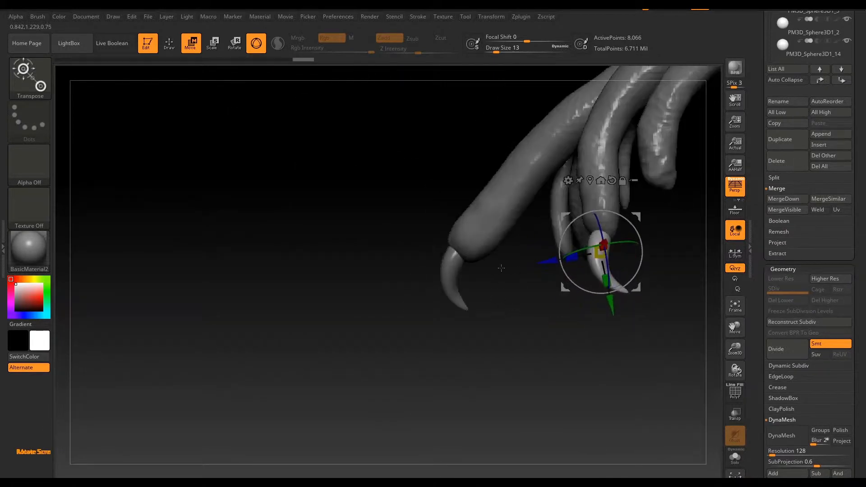
Move the duplicated claw into place at the tip of the front hand's third finger
key(f)
alt+right_drag(582, 278, 560, 169)
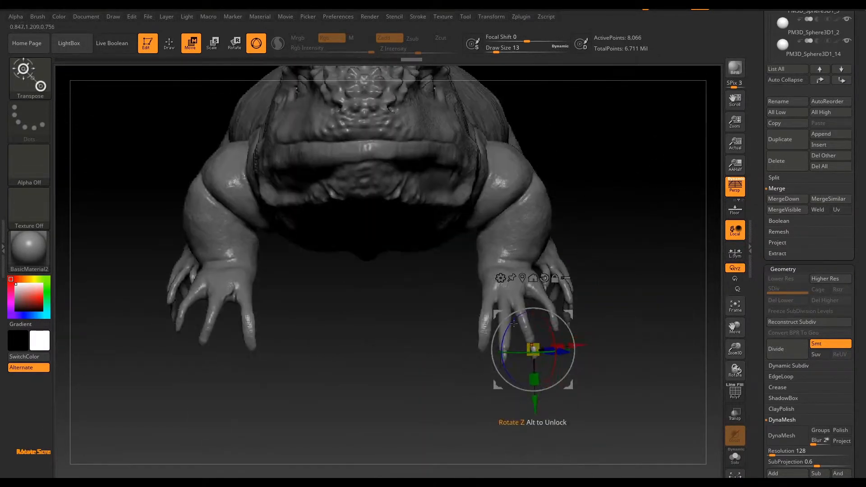
ctrl+right_drag(580, 347, 598, 379)
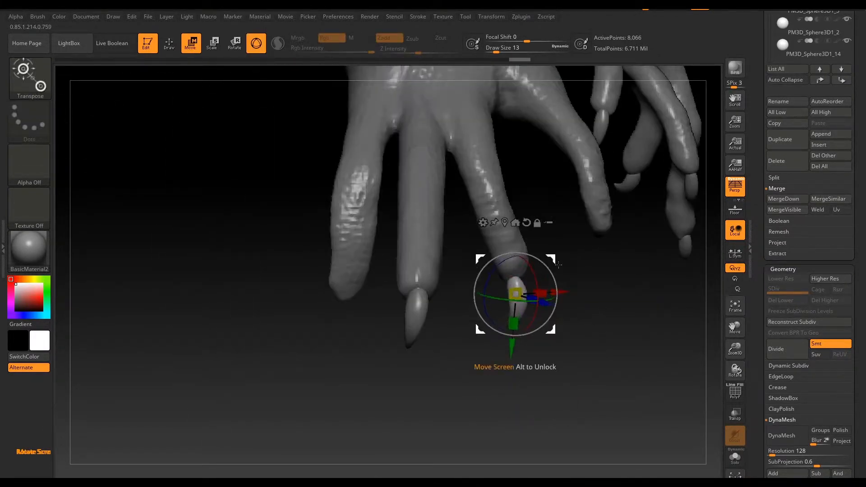
right_drag(558, 265, 552, 254)
right_drag(583, 313, 635, 303)
Select the body and round out the third front fingertip above the claw with the Magnify brush
key(q)
alt+click(524, 260)
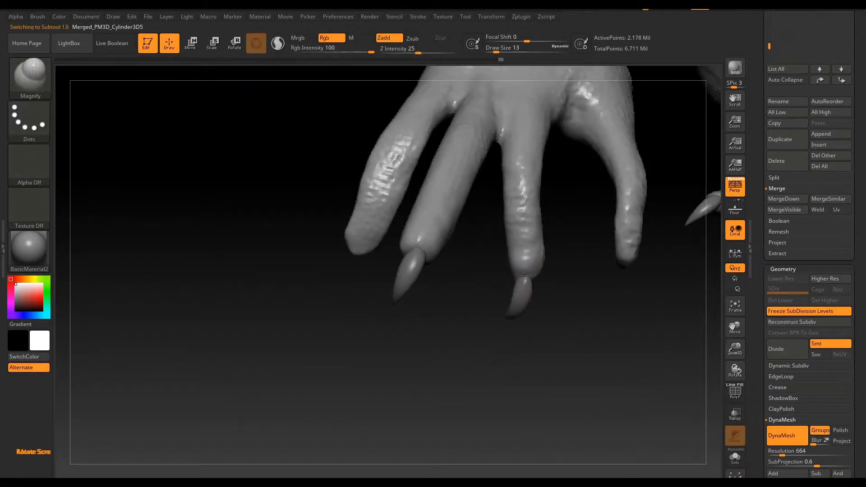
mouse_move(523, 257)
ctrl+right_down()
mouse_move(522, 281)
mouse_move(491, 252)
mouse_move(507, 293)
mouse_move(478, 311)
mouse_move(470, 291)
mouse_move(346, 299)
mouse_move(349, 259)
mouse_move(324, 262)
mouse_move(398, 316)
ctrl+right_up()
Reselect the third front finger's claw and scale it to match the fingertip
alt+click(352, 312)
key(e)
drag(348, 321, 360, 333)
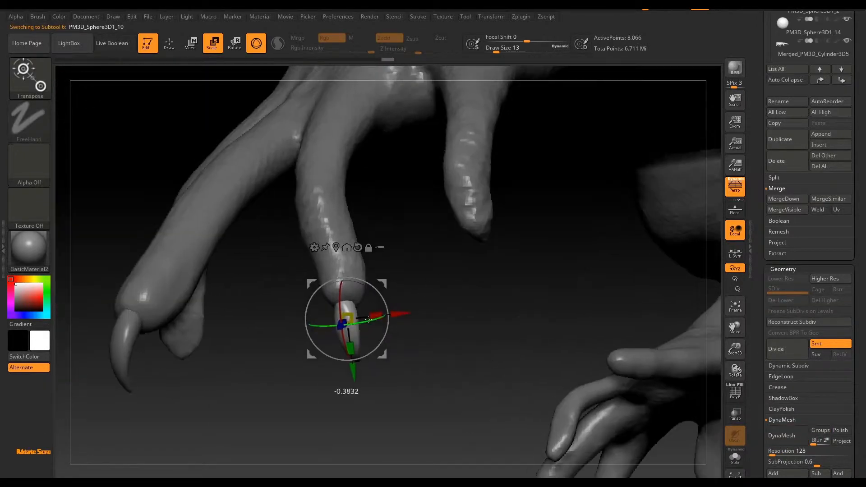
right_drag(432, 307, 360, 302)
Duplicate the third finger's claw and fit the copy by moving and rotating it onto the neighbouring clawless front finger
drag(382, 285, 457, 234)
click(787, 139)
alt+click(347, 315)
right_drag(458, 280, 559, 270)
drag(530, 235, 532, 237)
right_drag(541, 257, 603, 256)
drag(544, 228, 545, 227)
right_drag(545, 227, 451, 239)
Sculpt and smooth that front fingertip around the base of its new claw
alt+click(355, 213)
right_drag(483, 222, 461, 202)
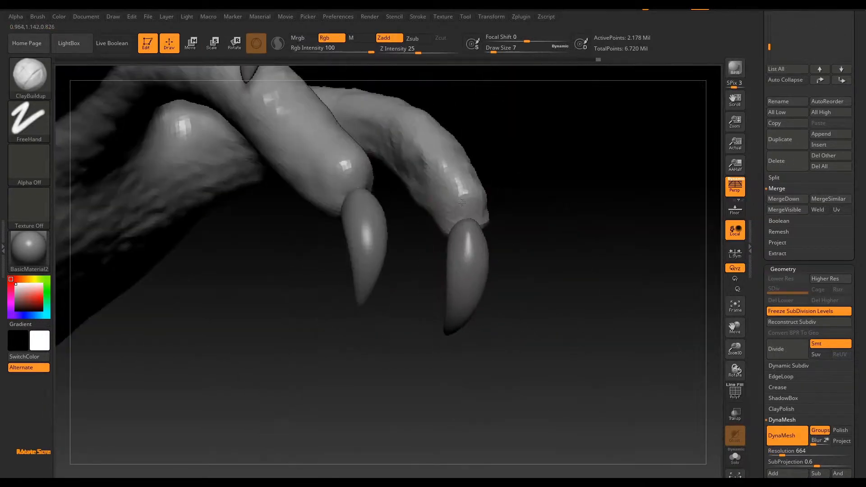
shift+drag(448, 210, 460, 217)
mouse_move(501, 226)
right_down()
mouse_move(518, 248)
mouse_move(456, 307)
mouse_move(431, 239)
right_up()
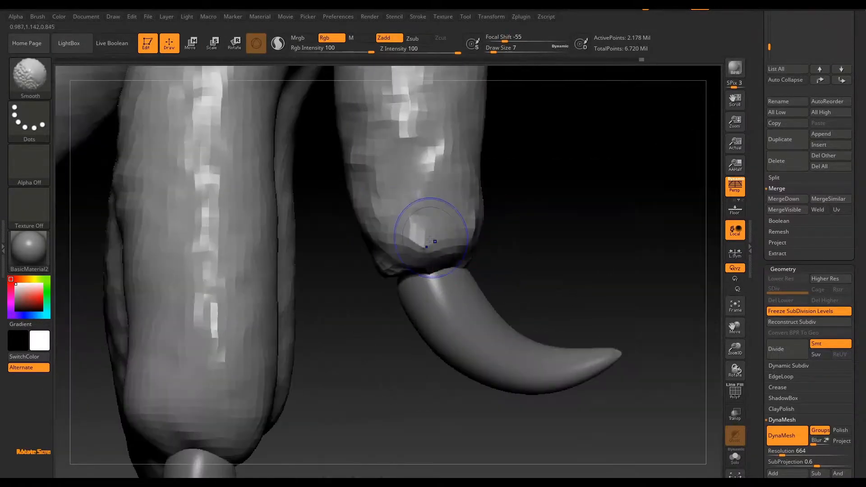
right_drag(549, 261, 456, 233)
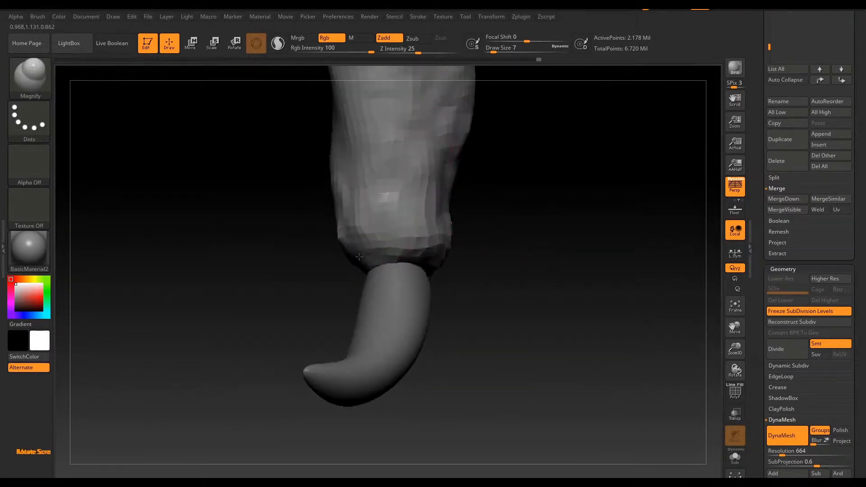
Fill out the front hand's clawless outer finger with the Magnify brush at draw size 14
mouse_move(359, 256)
right_down()
mouse_move(468, 300)
mouse_move(427, 249)
mouse_move(425, 279)
mouse_move(477, 196)
right_up()
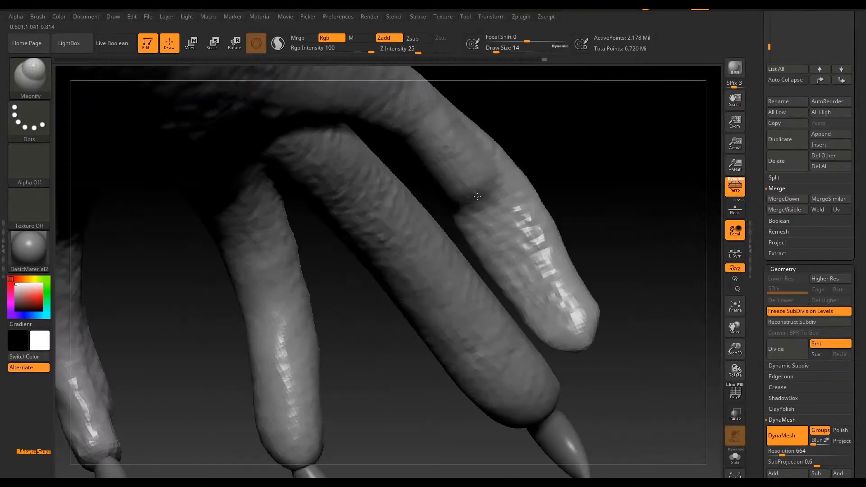
right_drag(585, 320, 426, 240)
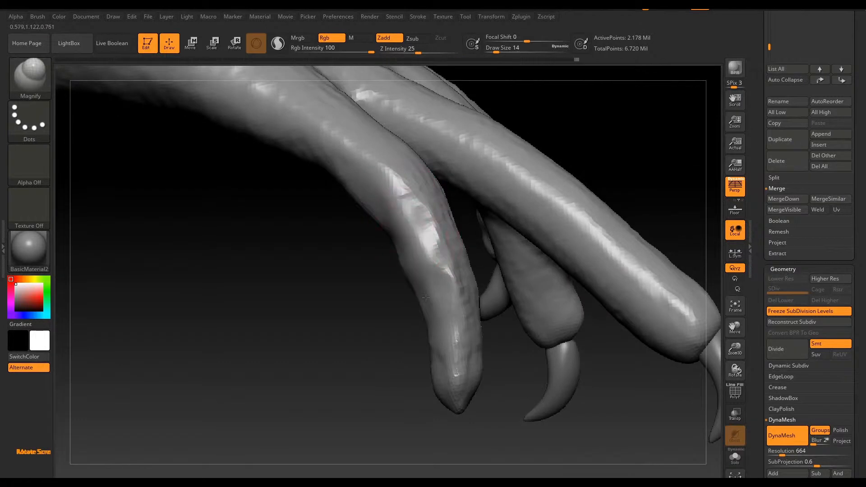
mouse_move(426, 297)
right_down()
mouse_move(408, 322)
mouse_move(516, 247)
mouse_move(454, 244)
mouse_move(483, 253)
mouse_move(532, 202)
right_up()
mouse_move(559, 200)
mouse_down()
mouse_move(484, 241)
mouse_move(468, 279)
mouse_up()
right_drag(469, 280, 585, 389)
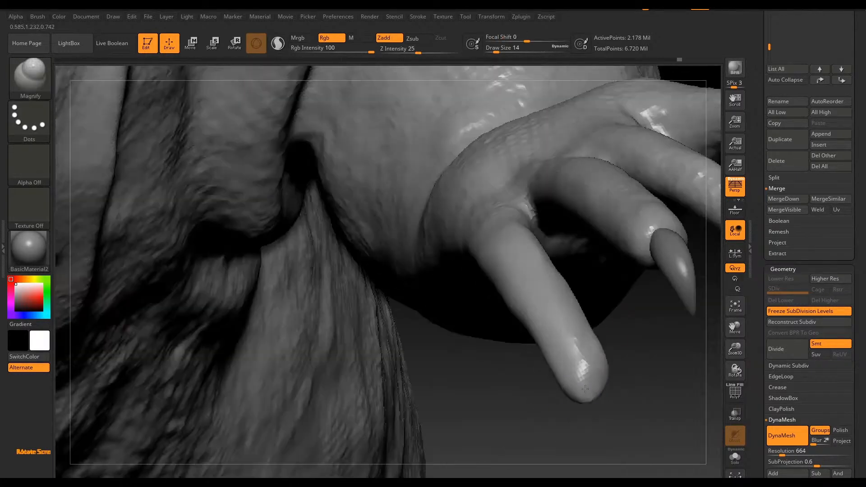
Nudge the claw PM3D_Sphere3D1_9 into line with the tip of the long front finger
right_drag(626, 340, 478, 323)
alt+click(477, 322)
key(w)
drag(506, 294, 509, 292)
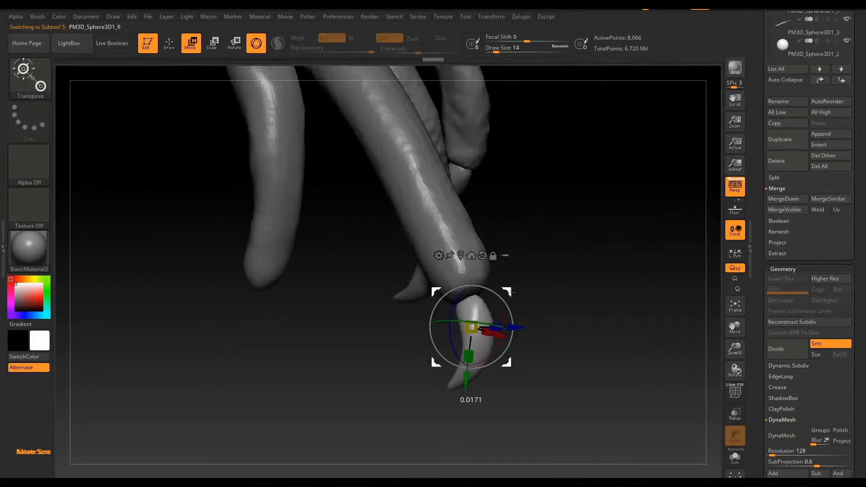
Select the body and reshape the front fingertips around their claws with the Move Topological brush
key(q)
alt+click(472, 264)
right_drag(484, 293, 485, 204)
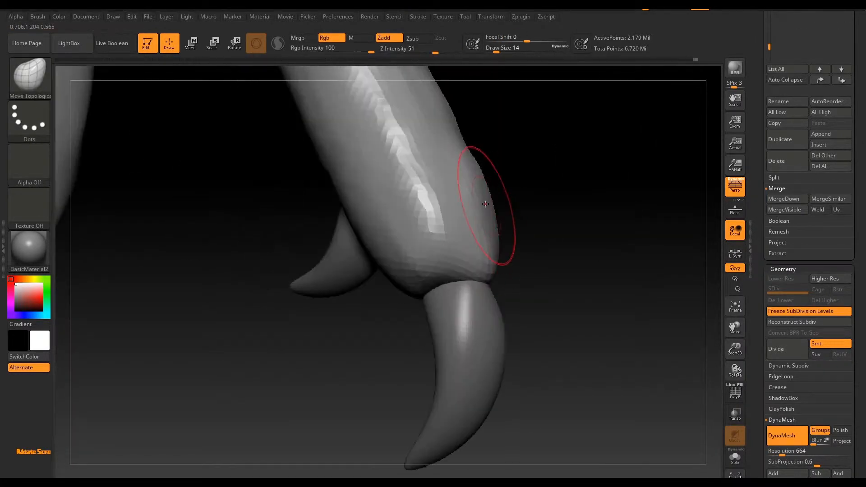
right_drag(454, 278, 338, 293)
right_drag(506, 323, 378, 260)
drag(354, 259, 304, 271)
mouse_move(311, 270)
right_down()
mouse_move(361, 266)
mouse_move(358, 217)
mouse_move(378, 230)
mouse_move(352, 282)
right_up()
Pull the front fingertip's edge snugly around the claw base with the Move Elastic brush
key(b)
key(m)
key(e)
drag(368, 288, 371, 293)
mouse_move(459, 239)
right_down()
mouse_move(454, 245)
mouse_move(494, 245)
mouse_move(516, 230)
mouse_move(510, 241)
right_up()
drag(404, 252, 402, 258)
mouse_move(402, 258)
right_down()
mouse_move(473, 282)
mouse_move(338, 280)
right_up()
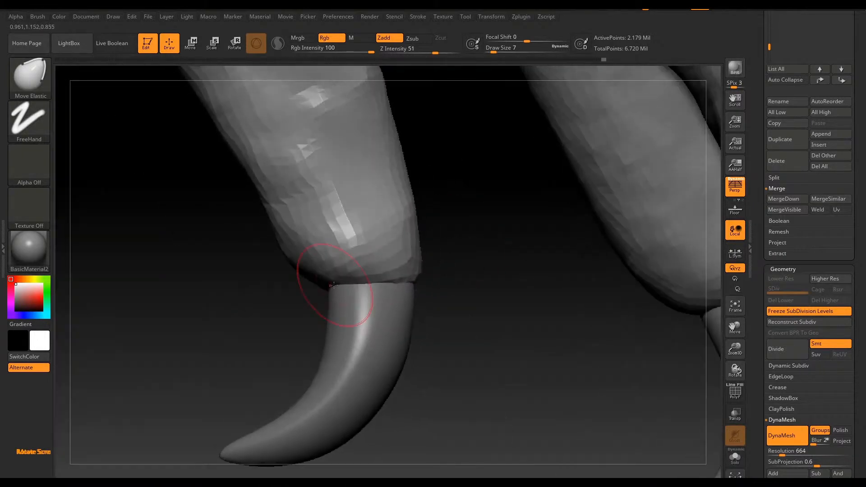
drag(338, 280, 341, 275)
Reduce the brush to draw size 6 and pull the hind toe tips around their claw bases with Move Elastic
mouse_move(341, 274)
right_down()
mouse_move(388, 316)
mouse_move(441, 270)
mouse_move(500, 372)
mouse_move(503, 401)
right_up()
key(s)
drag(425, 255, 428, 254)
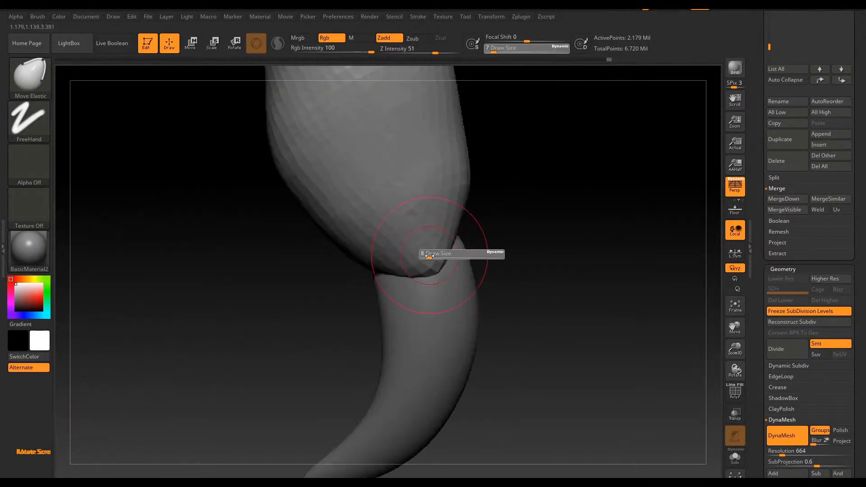
right_drag(428, 254, 467, 229)
drag(470, 243, 470, 238)
mouse_move(470, 239)
right_down()
mouse_move(532, 251)
mouse_move(507, 257)
right_up()
drag(508, 258, 506, 254)
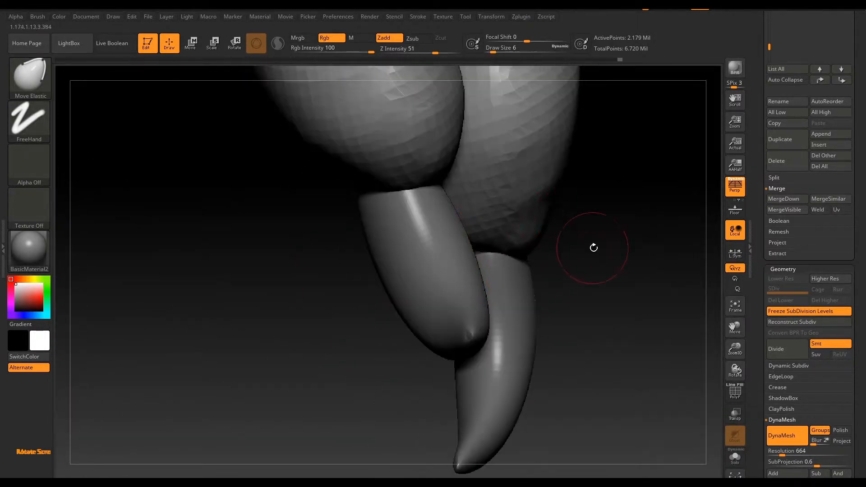
Duplicate the claw PM3D_Sphere3D1_9 and move the copy toward the front hand's clawless outer finger
mouse_move(594, 247)
ctrl+right_down()
mouse_move(207, 243)
mouse_move(376, 284)
mouse_move(330, 226)
ctrl+right_up()
alt+click(458, 316)
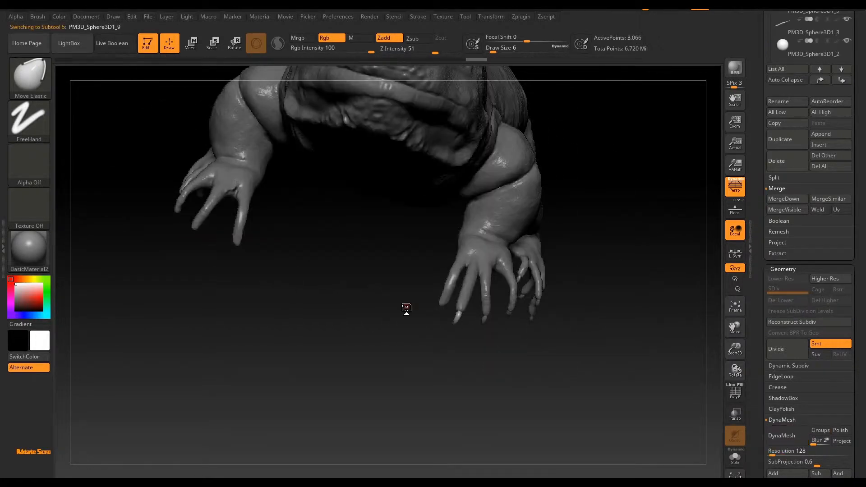
ctrl+right_drag(407, 307, 718, 259)
click(785, 140)
key(w)
drag(458, 316, 439, 322)
Fit the copied claw to the outer front finger by moving and rotating it at the fingertip
right_drag(500, 352, 600, 347)
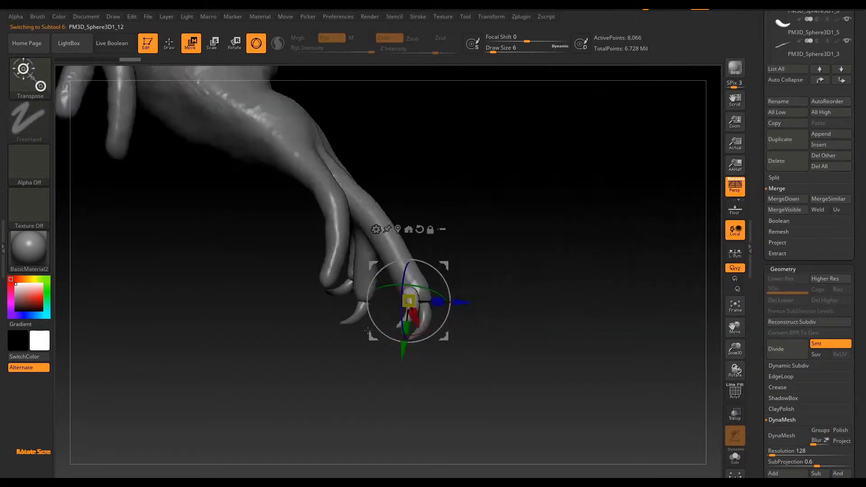
drag(407, 302, 383, 299)
mouse_move(468, 338)
right_down()
mouse_move(423, 335)
mouse_move(478, 293)
right_up()
drag(395, 303, 385, 300)
mouse_move(455, 280)
right_down()
mouse_move(499, 251)
mouse_move(532, 271)
right_up()
drag(440, 289, 435, 295)
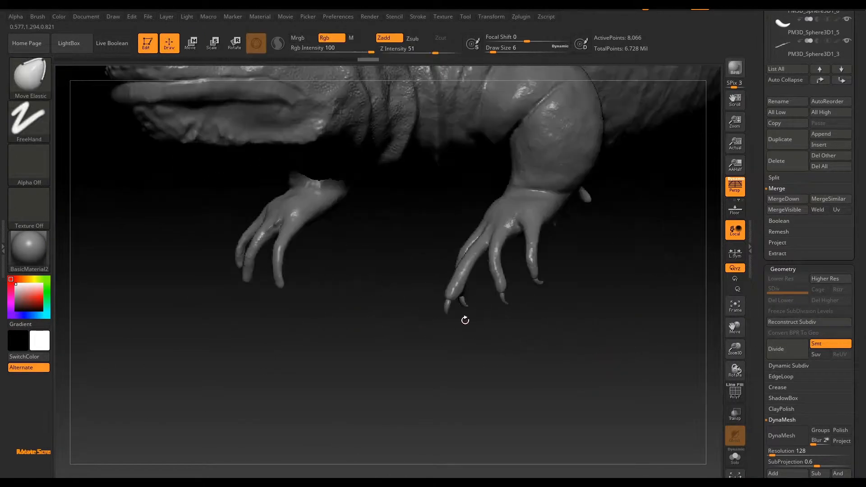
Merge the hind-toe claw PM3D_Sphere3D1_7 with PM3D_Sphere3D1_8 below it
click(168, 44)
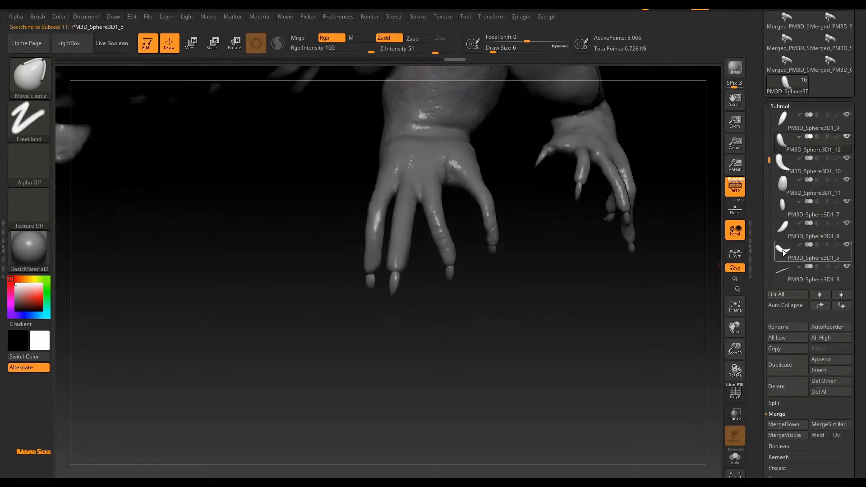
click(783, 423)
click(707, 445)
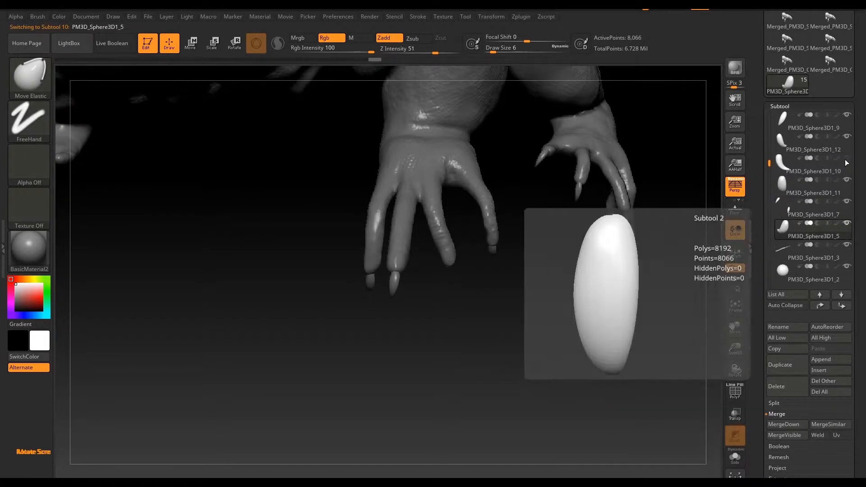
Merge the front claw PM3D_Sphere3D1_12 down with PM3D_Sphere3D1_10 and PM3D_Sphere3D1_11
click(844, 162)
click(840, 146)
click(783, 424)
click(708, 444)
click(837, 160)
click(783, 423)
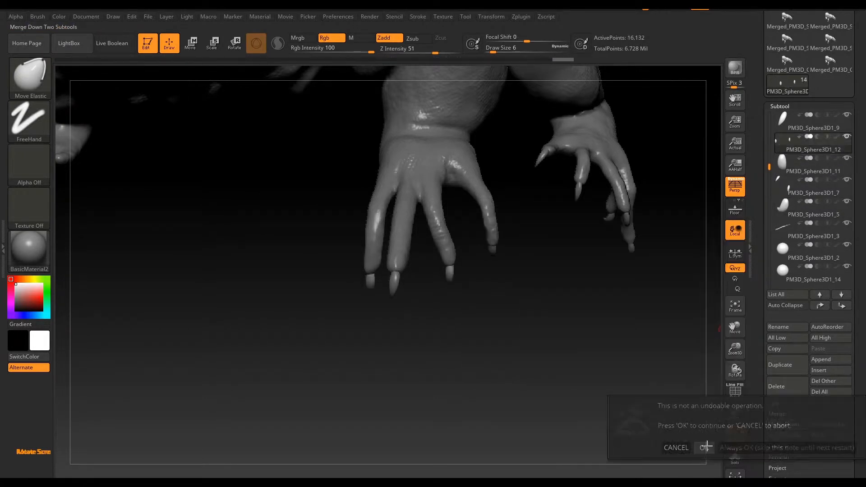
click(707, 445)
Hide the iguana body and the neighbouring claw and sphere subtools to isolate the merged front claws
drag(768, 166, 769, 161)
click(825, 124)
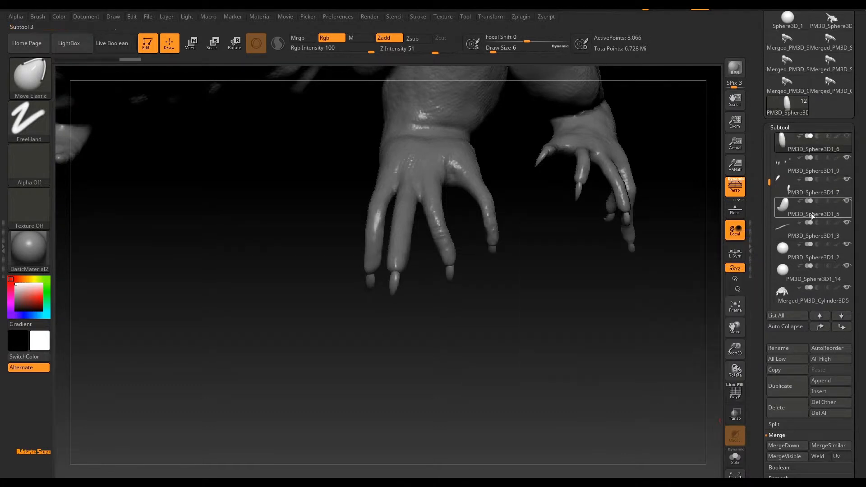
drag(846, 287, 847, 179)
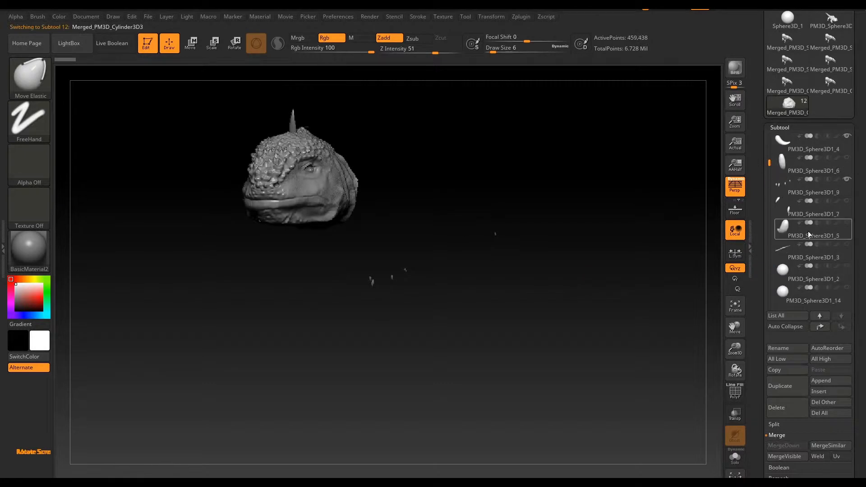
Show the claw subtools PM3D_Sphere3D1_4, PM3D_Sphere3D1_6, PM3D_Sphere3D1_9 and PM3D_Sphere3D1_7 together
click(817, 186)
click(846, 179)
click(814, 143)
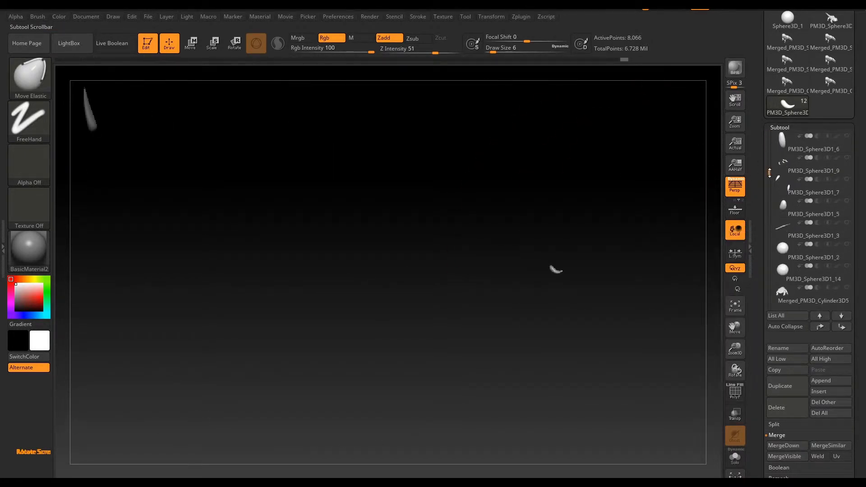
drag(769, 172, 769, 135)
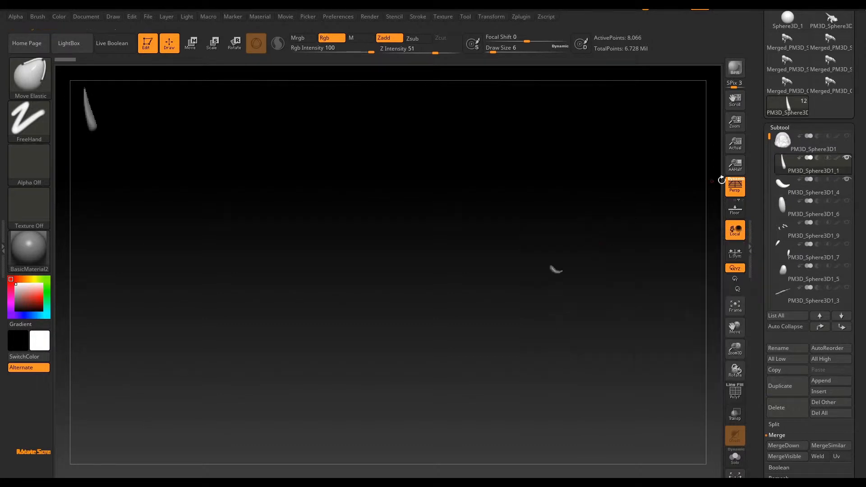
click(815, 186)
click(847, 180)
click(812, 212)
click(847, 179)
click(846, 223)
click(846, 244)
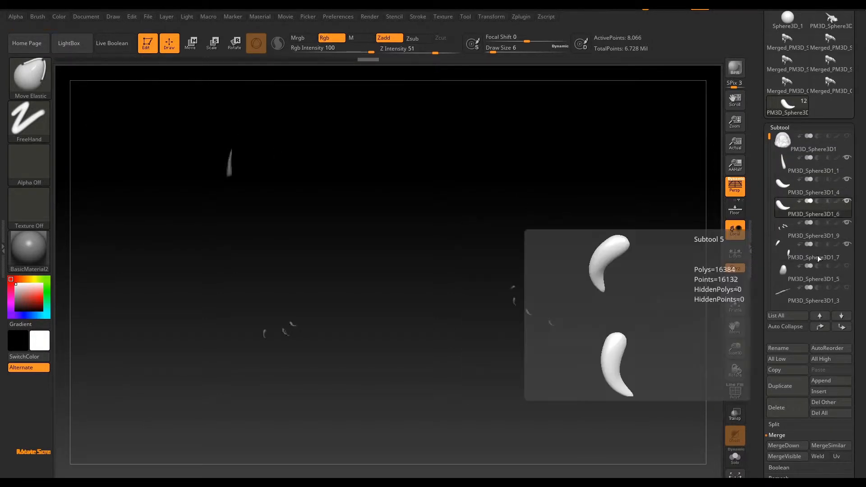
Hide the spike PM3D_Sphere3D1_1 and merge the claw PM3D_Sphere3D1_4 down with PM3D_Sphere3D1_6
click(846, 158)
click(847, 201)
click(815, 232)
click(817, 187)
click(781, 443)
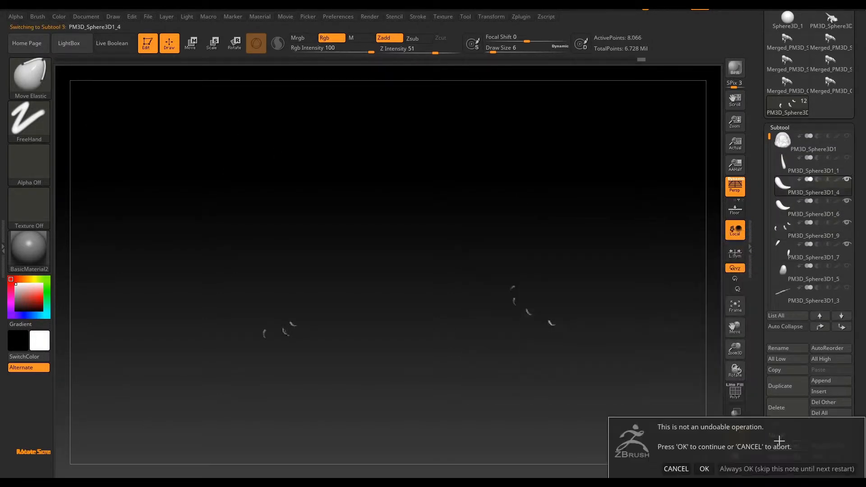
click(705, 468)
Toggle the visibility of the front claws PM3D_Sphere3D1_9 and merged claws PM3D_Sphere3D1_4 to check which claws each subtool contains
click(846, 202)
drag(798, 474, 739, 309)
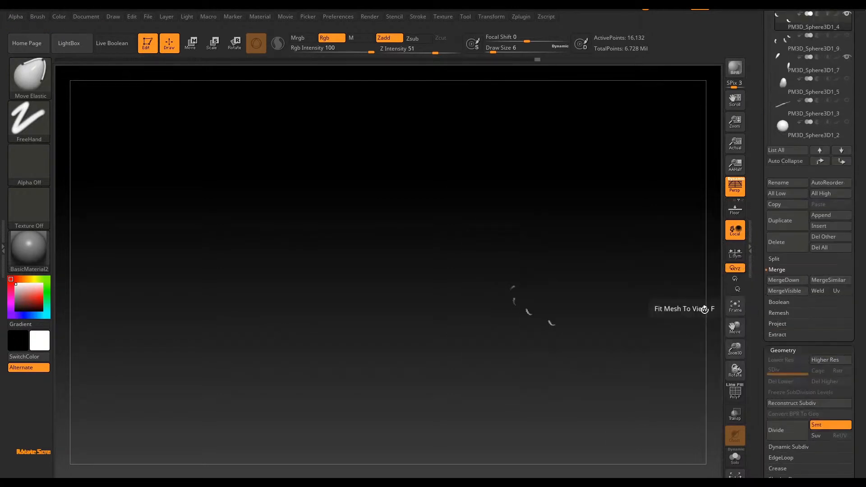
drag(786, 272, 786, 372)
click(846, 137)
click(847, 115)
click(846, 114)
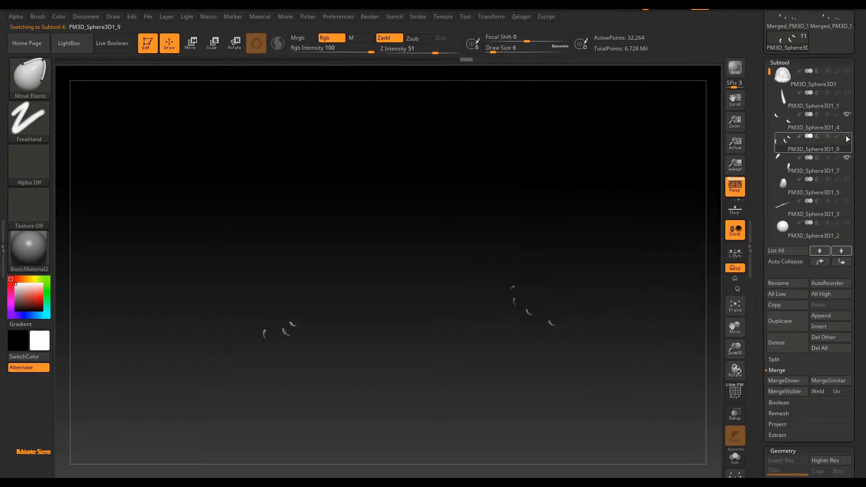
Try to combine the visible claw subtools into one welded mesh with MergeVisible
click(821, 391)
double_click(791, 391)
click(791, 392)
click(790, 392)
click(788, 412)
Show the claws, iguana body, rock and remaining subtools, and select the back-spike subtool PM3D_Sphere3D1_3
click(847, 178)
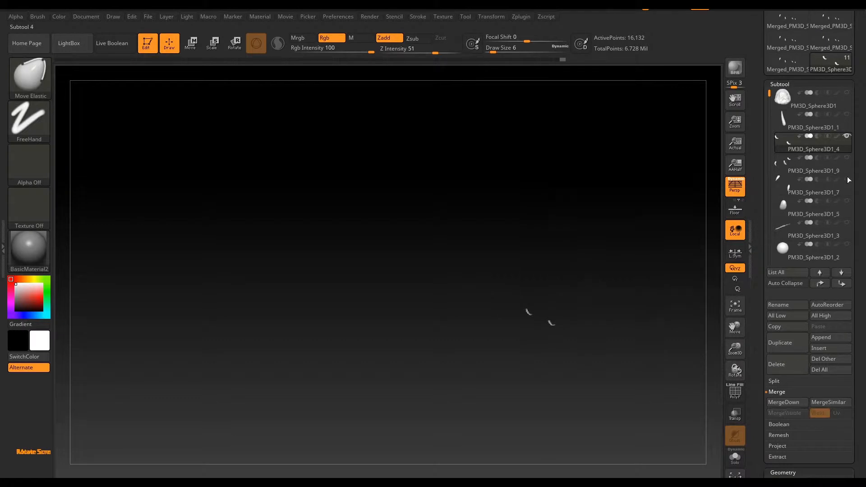
click(846, 177)
click(846, 157)
drag(773, 98, 772, 134)
click(846, 222)
alt+drag(435, 306, 344, 149)
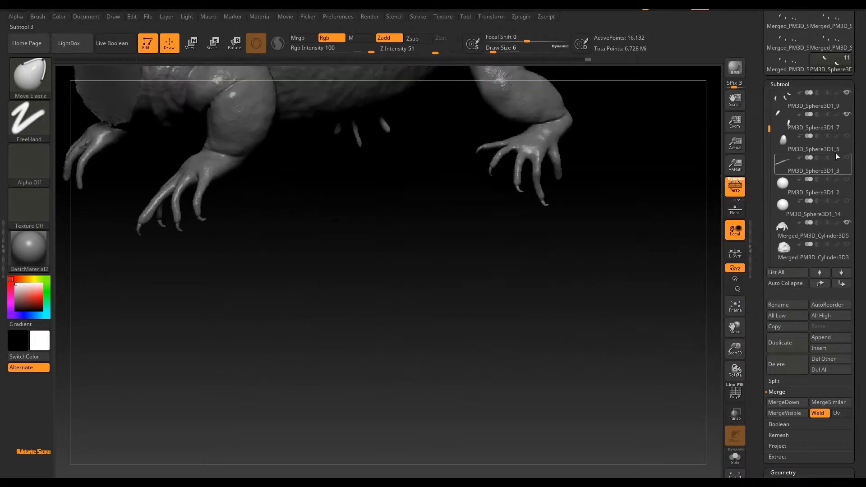
click(841, 170)
drag(769, 129, 768, 92)
click(847, 222)
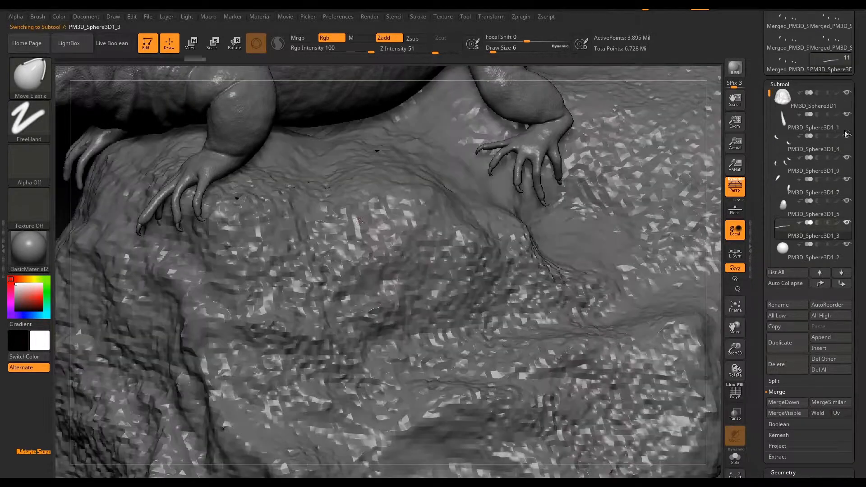
Save the project with the iguana and all its subtools visible
mouse_move(655, 207)
alt+right_down()
mouse_move(377, 236)
mouse_move(519, 225)
mouse_move(406, 239)
mouse_move(343, 271)
alt+right_up()
alt+click(316, 253)
key(ctrl+s)
click(356, 229)
drag(334, 280, 312, 298)
mouse_move(316, 270)
right_down()
mouse_move(496, 252)
mouse_move(563, 288)
right_up()
Hide the rock and select the front claws PM3D_Sphere3D1_9, going to their geometry settings
click(844, 94)
click(812, 121)
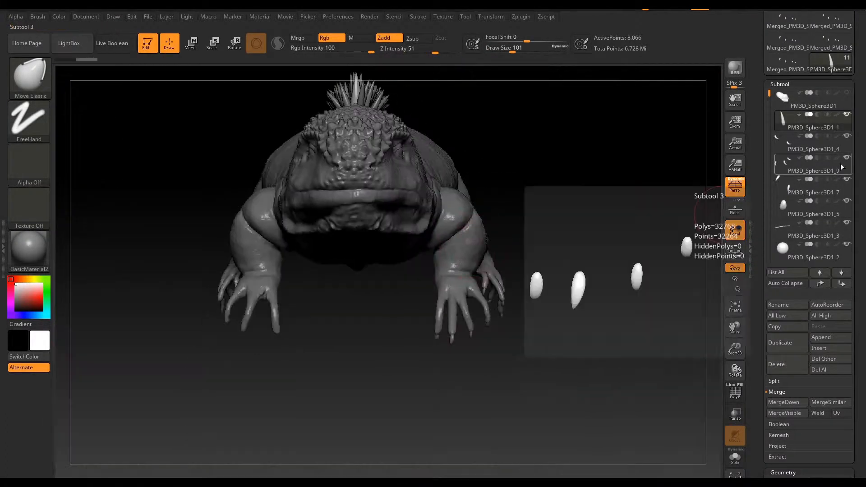
scroll(807, 270, down, 5)
click(778, 212)
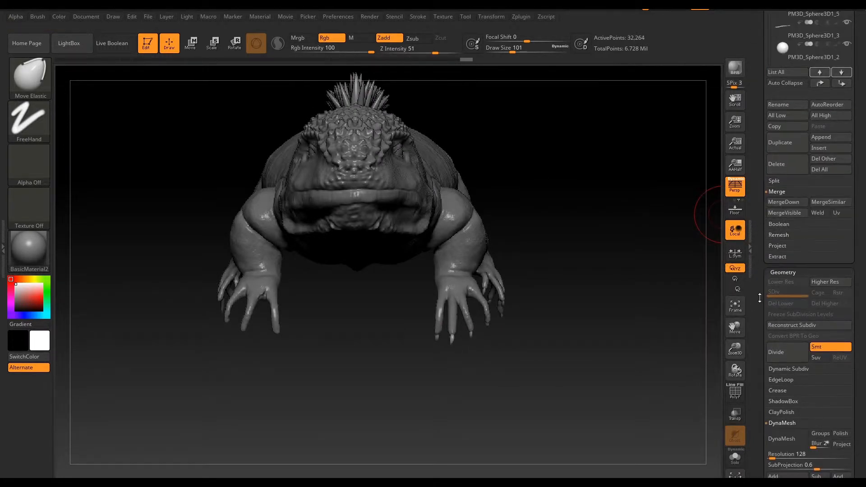
drag(759, 298, 759, 74)
click(779, 318)
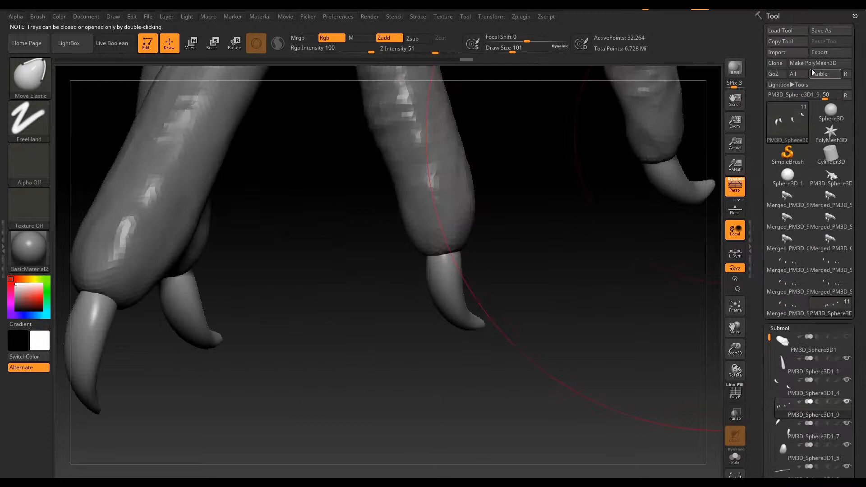
Make a PolyMesh3D copy of the front claws and put it in the subtool list in place of PM3D_Sphere3D1_9
click(811, 68)
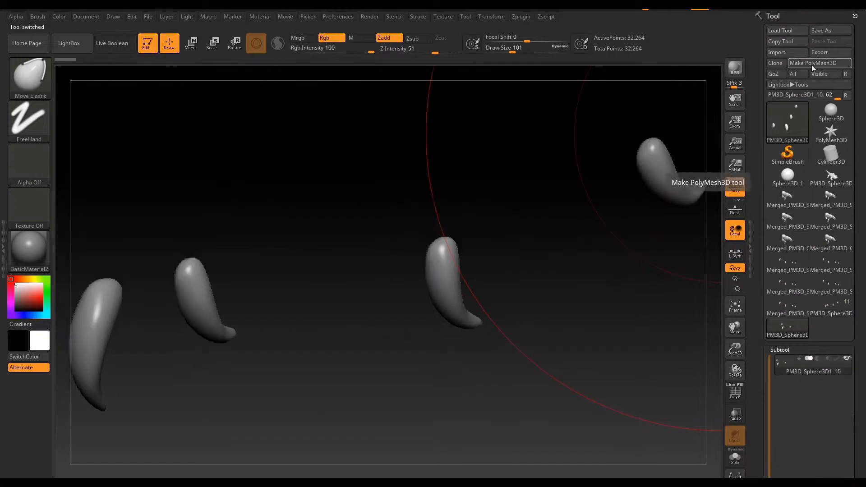
mouse_move(771, 221)
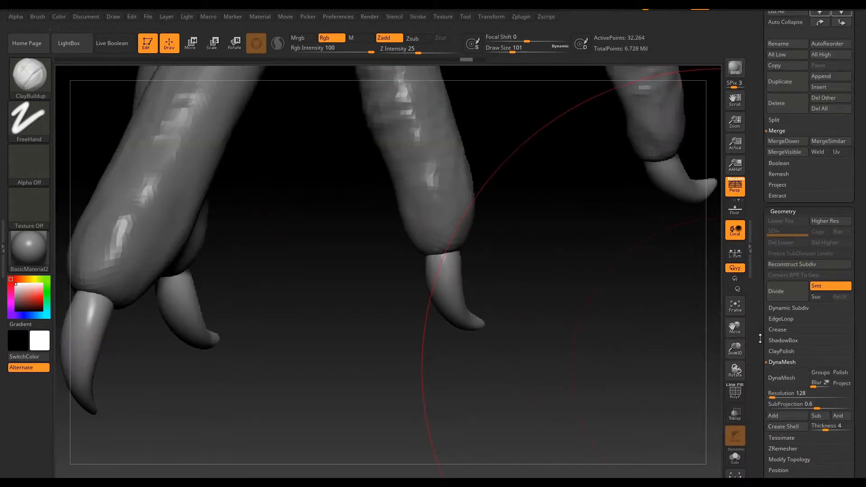
drag(759, 338, 759, 249)
drag(772, 308, 773, 307)
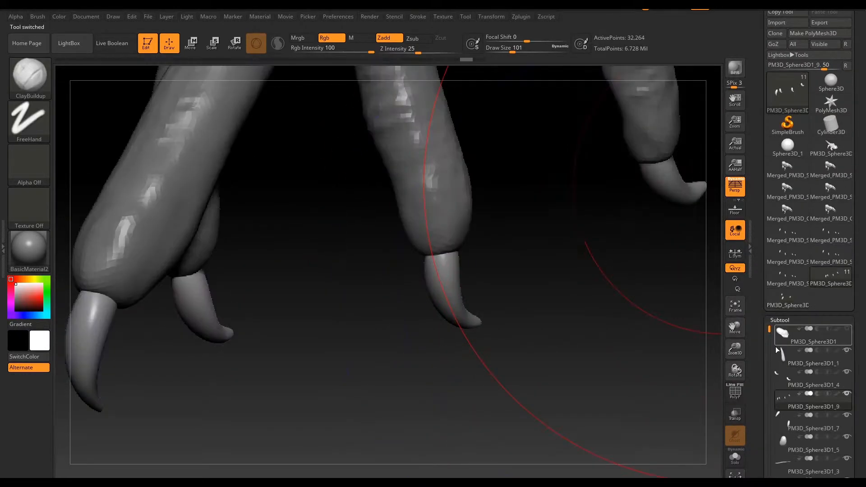
click(796, 270)
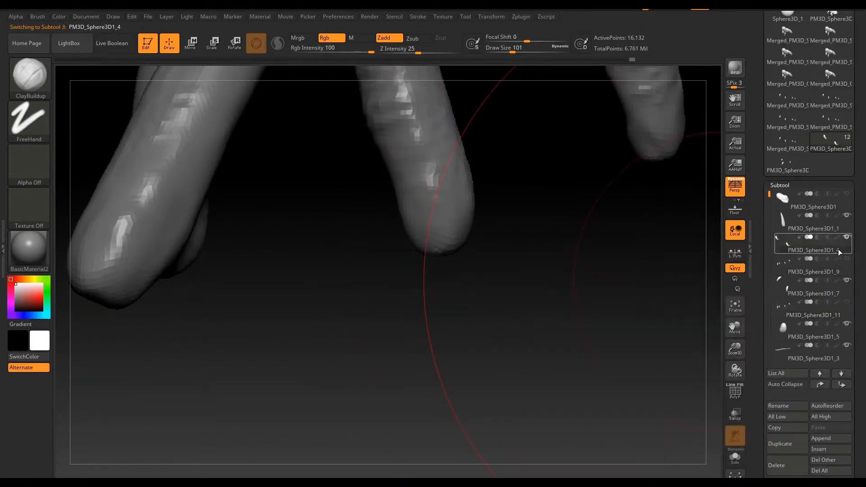
scroll(826, 328, down, 5)
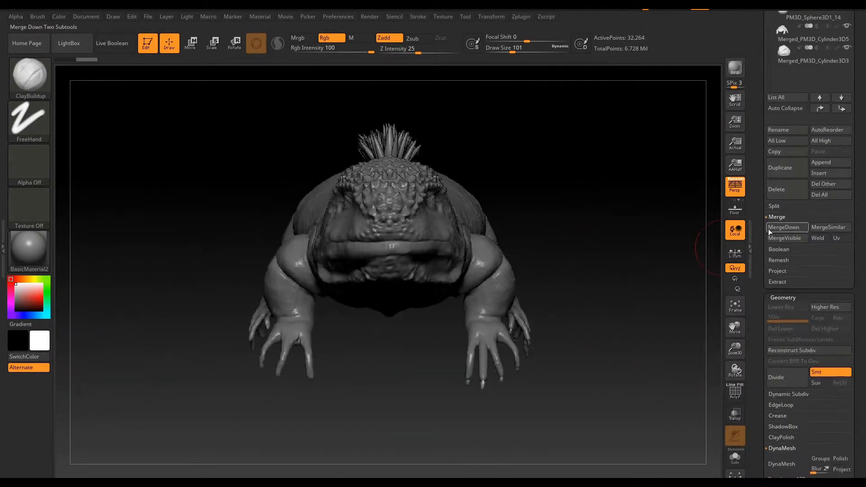
Hide everything except the claws and try to Mirror And Weld the front claws PM3D_Sphere3D1_11
click(848, 329)
click(846, 307)
click(846, 286)
click(846, 393)
drag(769, 331, 767, 287)
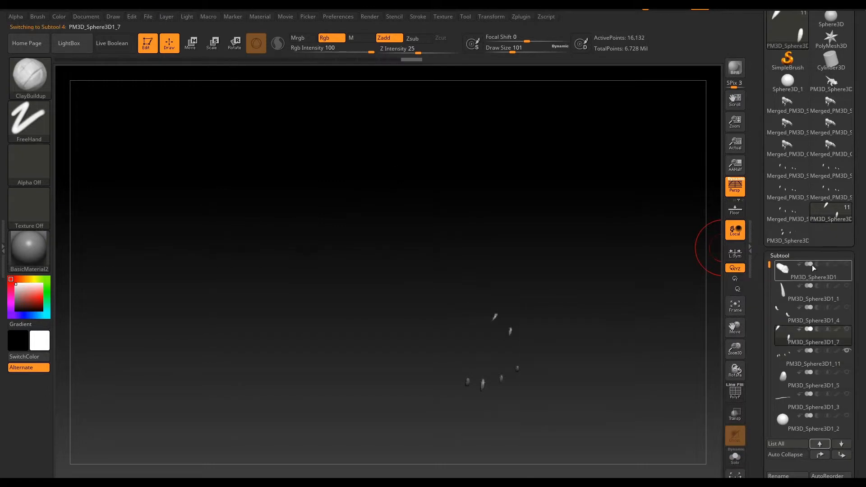
drag(756, 356, 759, 313)
click(786, 314)
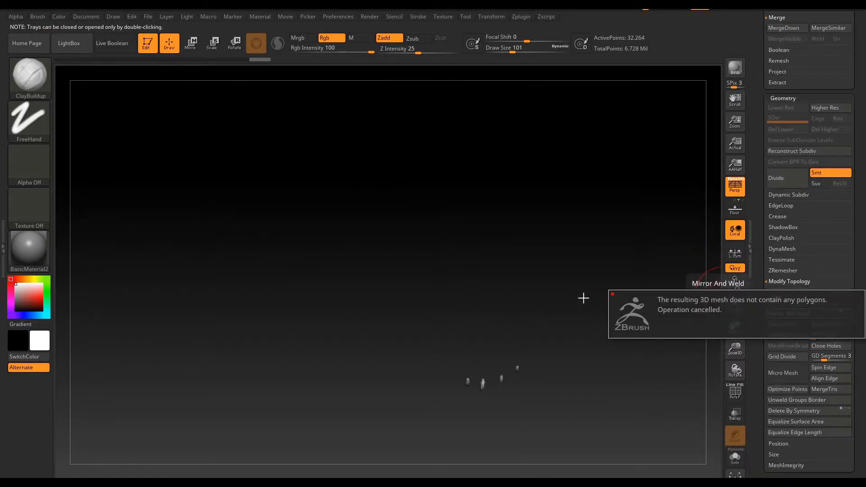
Rename the eyeball sphere PM3D_Sphere3D1_2 as Eye
drag(756, 212, 758, 275)
click(786, 289)
click(789, 339)
text(Eye)
key(Return)
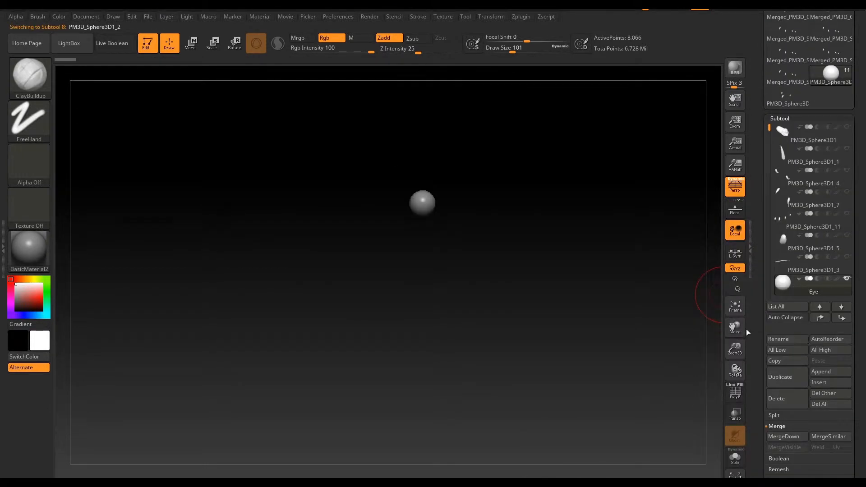
Rename the back-spike subtool PM3D_Sphere3D1_3 as Top_kak
click(806, 271)
click(766, 339)
text(top_a)
key(BackSpace)
text(kak)
key(Return)
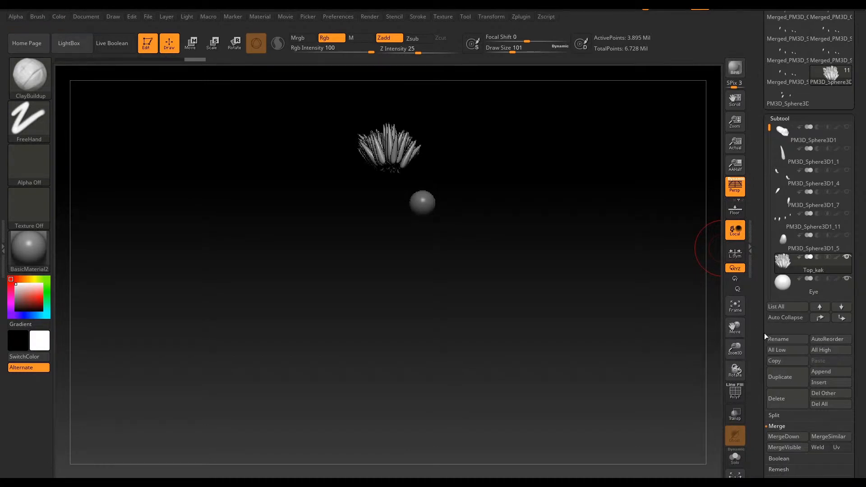
Rename the front-claw subtool PM3D_Sphere3D1_11 as F_nails
click(788, 241)
drag(654, 237, 591, 195)
click(788, 220)
alt+drag(383, 153, 529, 163)
click(777, 339)
text(F_nails)
key(Return)
Show PM3D_Sphere3D1_4 and merge it down with the hind claws PM3D_Sphere3D1_7
click(789, 198)
click(847, 171)
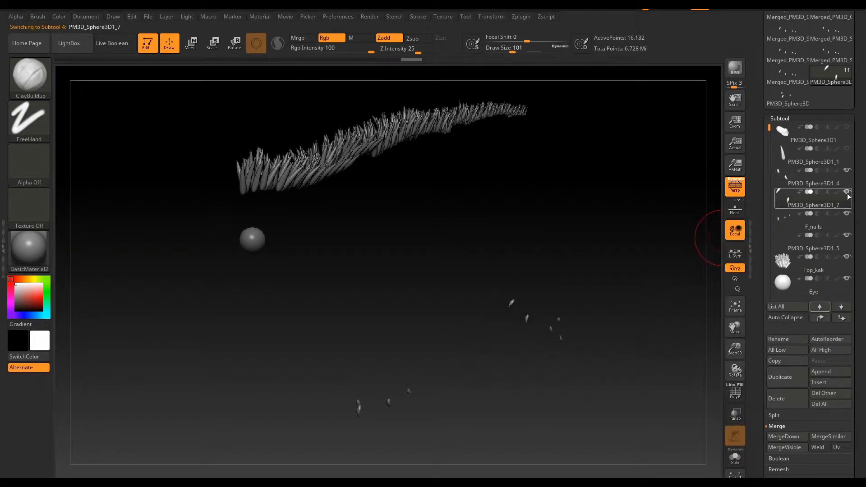
key(Up)
click(783, 436)
click(705, 458)
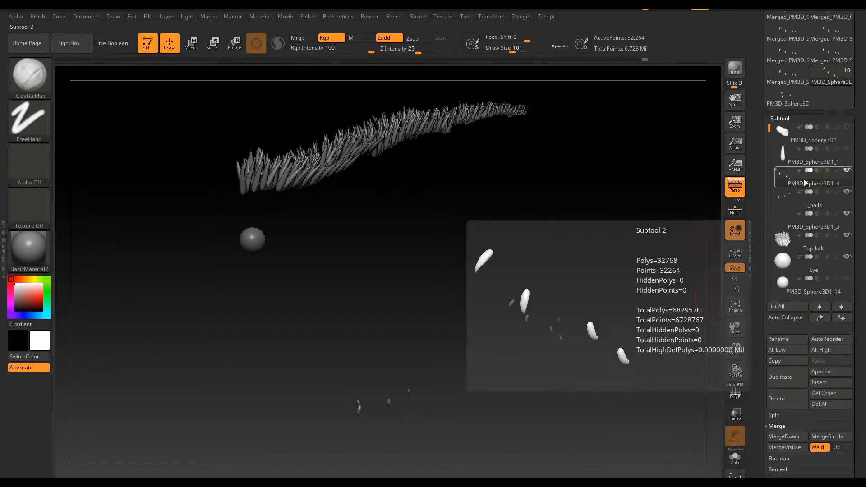
Examine the single claw PM3D_Sphere3D1_5 up close and its place among the other claws
key(Down)
key(Down)
key(f)
key(f)
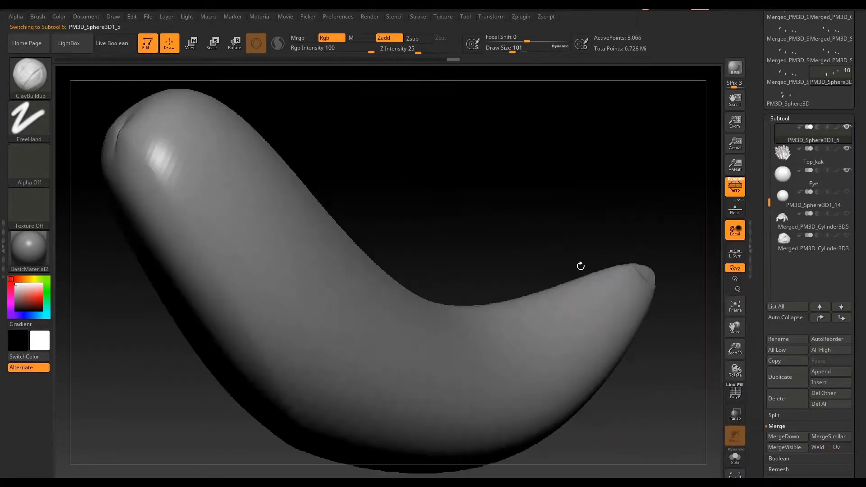
drag(769, 191, 772, 158)
key(f)
click(846, 127)
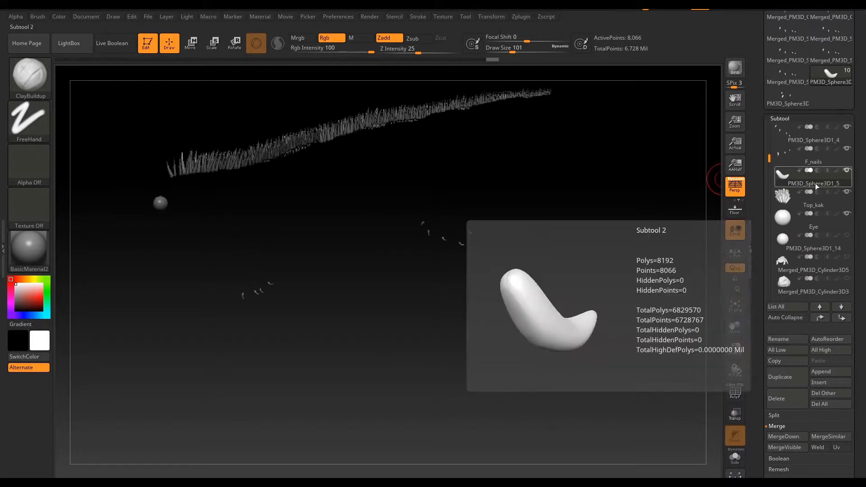
Rename the rock subtool PM3D_Sphere3D1 as Stone and the second eyeball PM3D_Sphere3D1_14 as R_eye
click(822, 309)
click(822, 309)
click(823, 308)
click(822, 309)
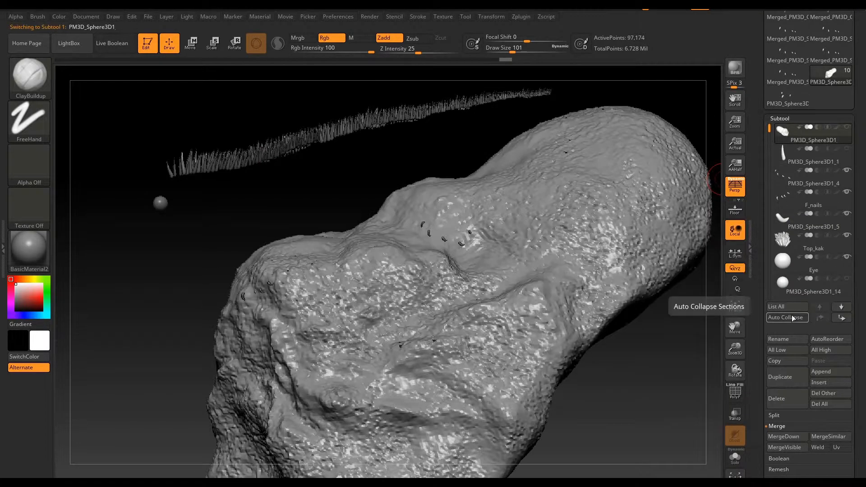
click(789, 287)
click(778, 339)
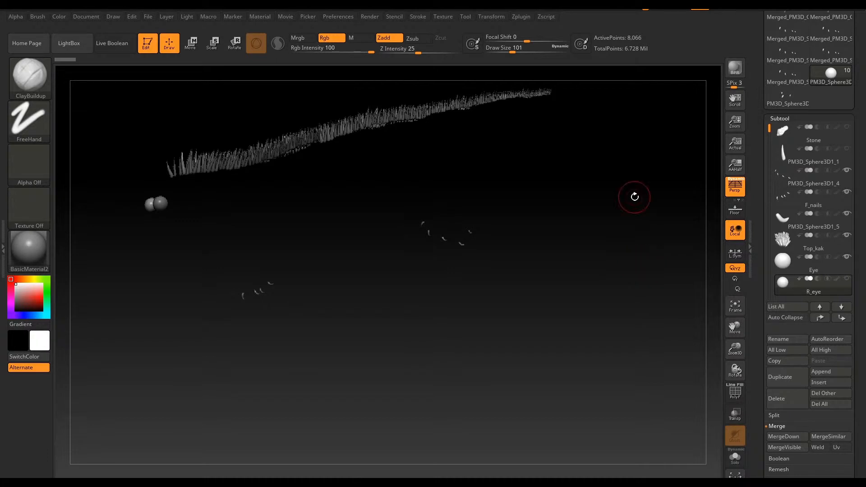
Select F_nails and look through its polygroup, unified skin and geometry options for a way to mirror it
click(813, 204)
drag(754, 361, 761, 390)
click(784, 269)
drag(760, 469, 757, 267)
drag(766, 413, 768, 369)
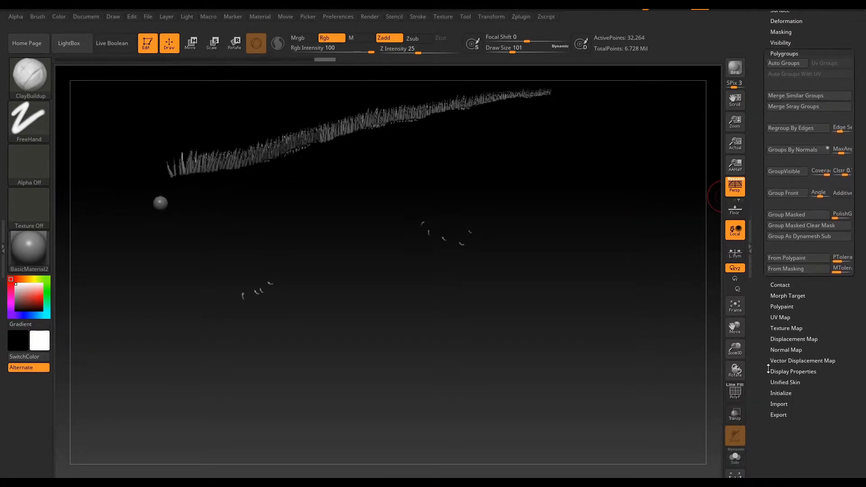
click(785, 382)
click(786, 251)
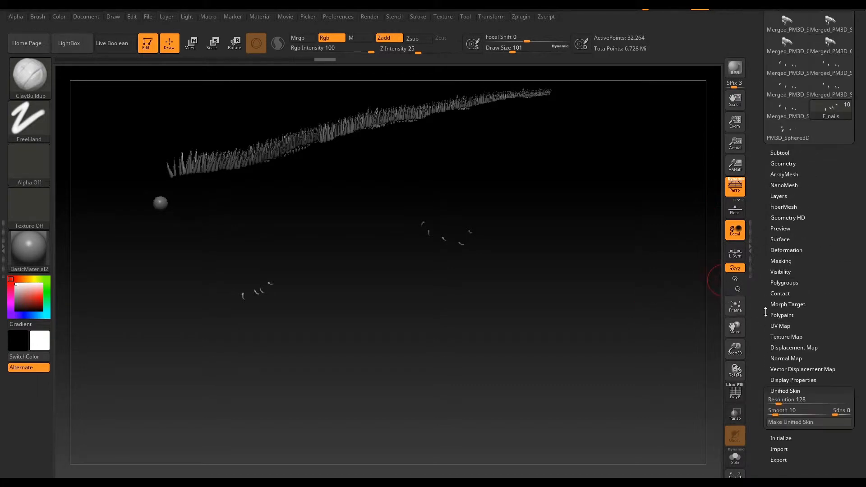
click(783, 153)
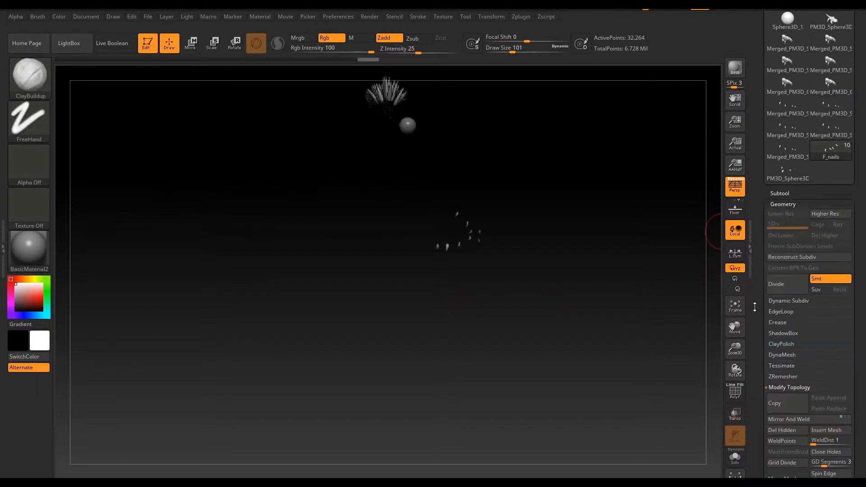
Duplicate the F_nails front claws and mirror the copy to the opposite front foot
click(780, 193)
drag(762, 469, 759, 285)
click(785, 228)
click(784, 72)
click(785, 444)
click(779, 293)
Duplicate the merged hind claws PM3D_Sphere3D1_4 and mirror the copy to the opposite hind foot
click(782, 335)
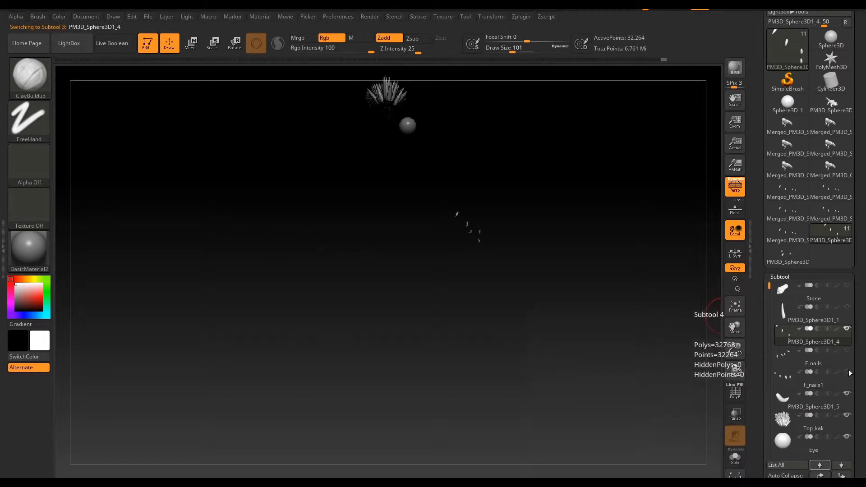
drag(762, 450, 760, 191)
click(781, 274)
click(784, 311)
click(784, 72)
drag(757, 309, 759, 359)
Duplicate the single claw PM3D_Sphere3D1_5 and mirror the copy to the other side of the body
click(783, 295)
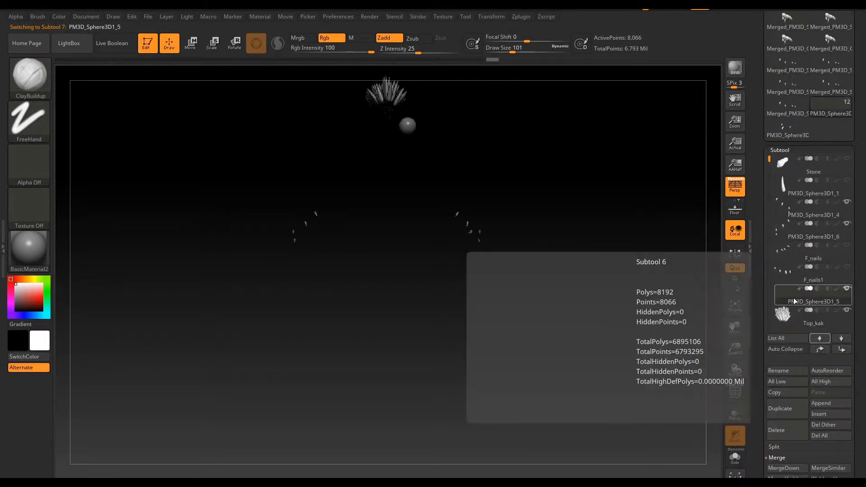
click(781, 408)
click(792, 321)
click(780, 337)
drag(762, 451, 762, 423)
click(783, 267)
click(779, 247)
click(789, 153)
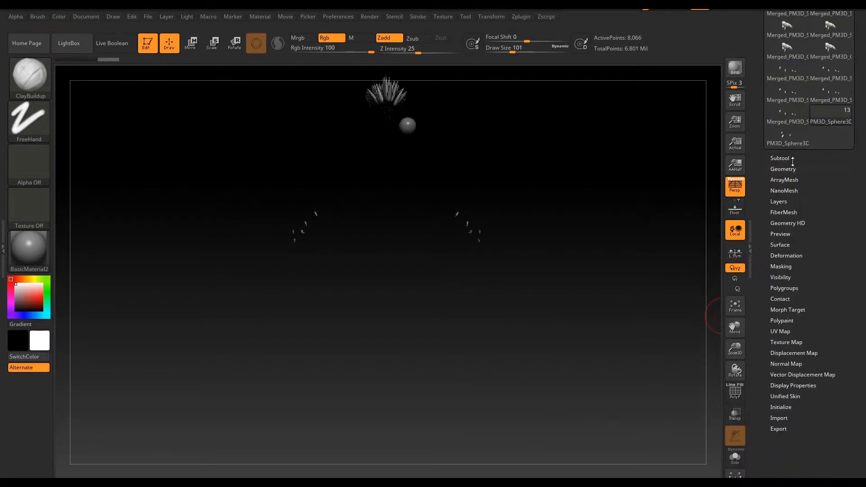
Show both front-claw subtools, the spike PM3D_Sphere3D1_1, the iguana body, the head and the rock again
click(789, 158)
drag(757, 358, 762, 424)
click(847, 318)
click(847, 297)
click(847, 231)
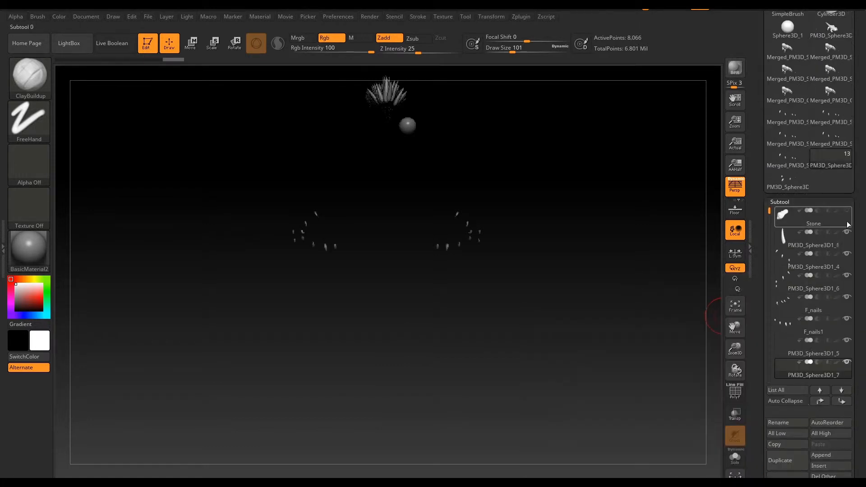
drag(769, 211, 769, 280)
click(846, 340)
click(847, 319)
Select the iguana body and apply Mirror And Weld to it
alt+drag(599, 243, 434, 345)
alt+click(656, 230)
drag(761, 415, 777, 257)
click(783, 466)
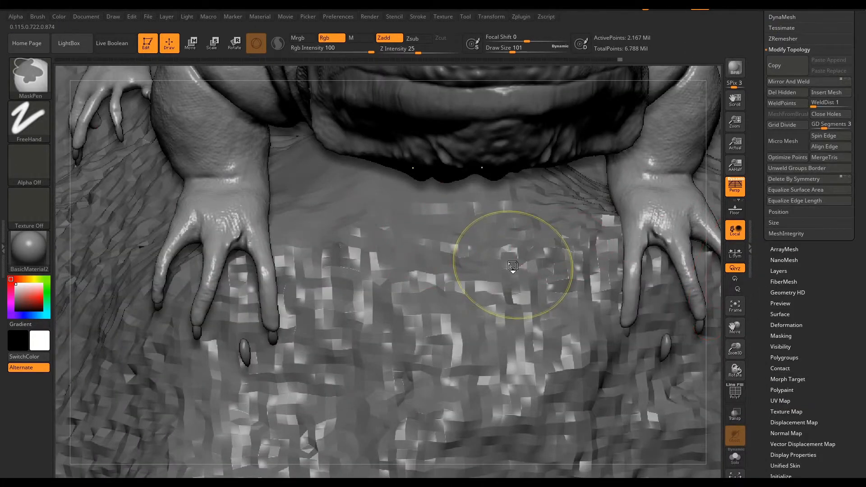
Try to flip the selected iguana body with the Mirror deformation, and undo it
click(786, 326)
drag(759, 135, 758, 312)
click(802, 174)
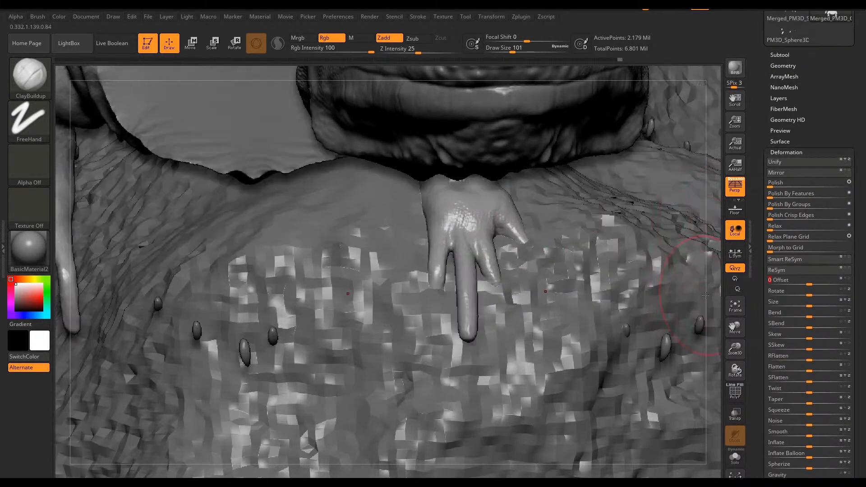
key(ctrl+z)
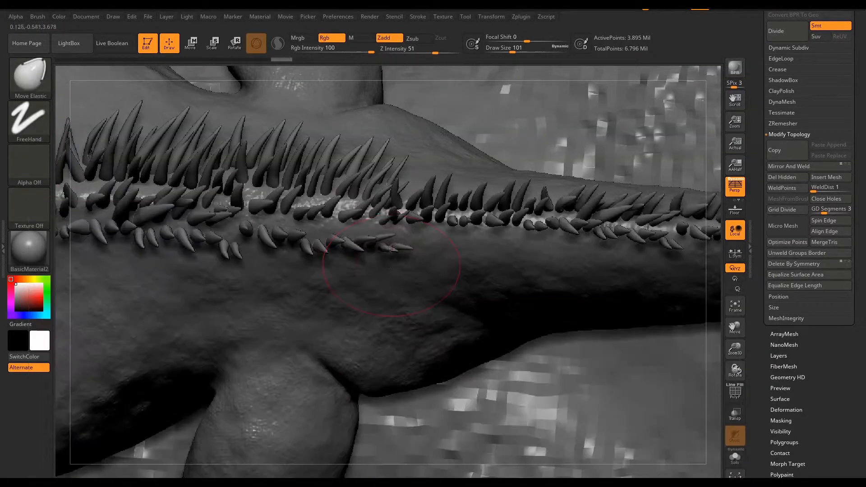
Reposition the small spikes along the iguana's back using the Move and Move Topological brushes
key(d)
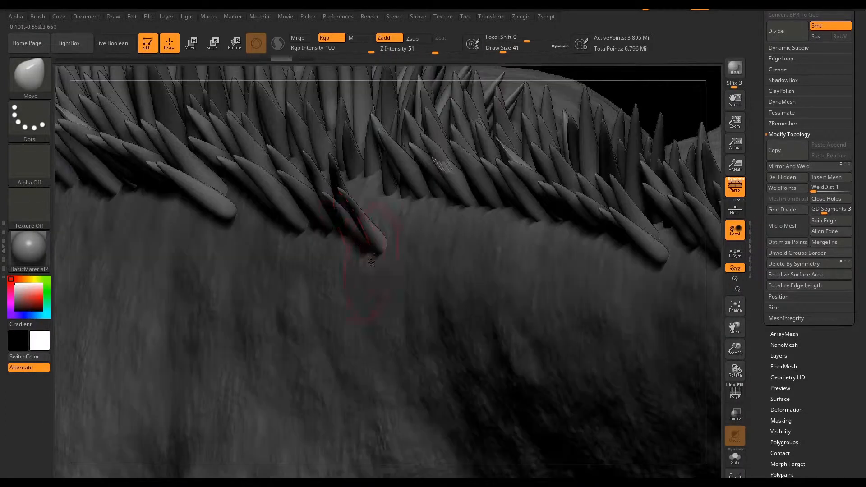
key(b)
key(m)
key(t)
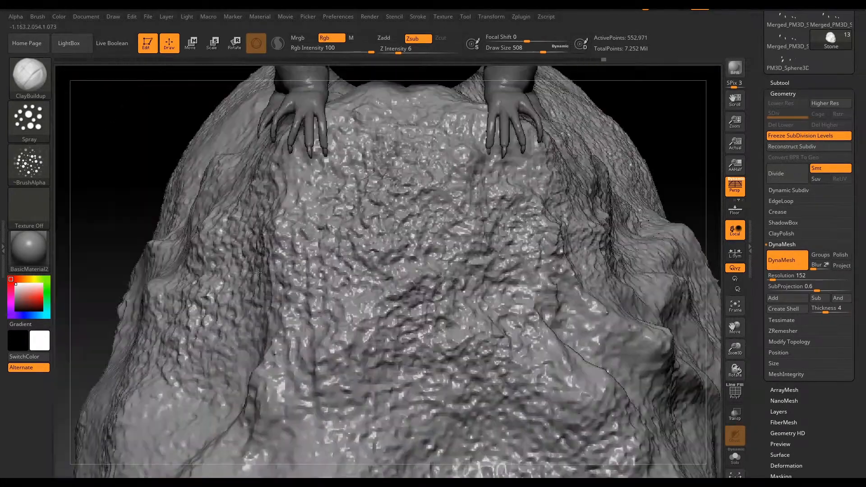
Roughen the rock with the ClayBuildup spray brush and fit it under the iguana's feet with Move Elastic, adjusting intensity and draw size
key(u)
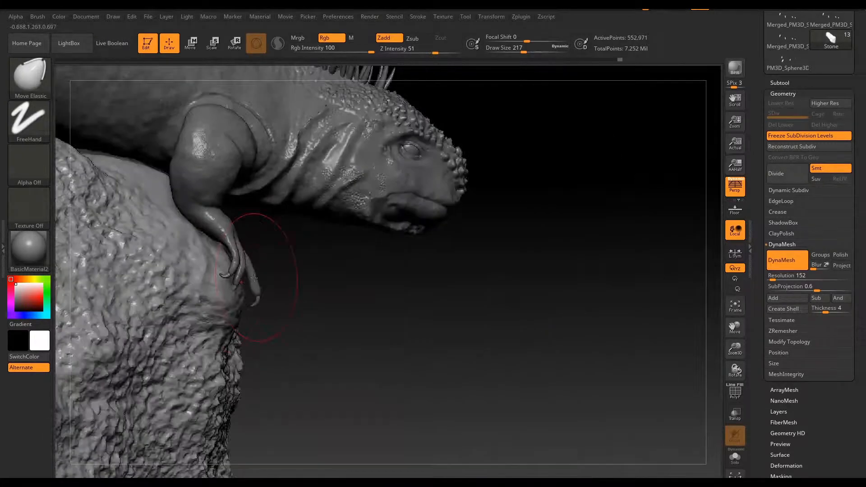
key(s)
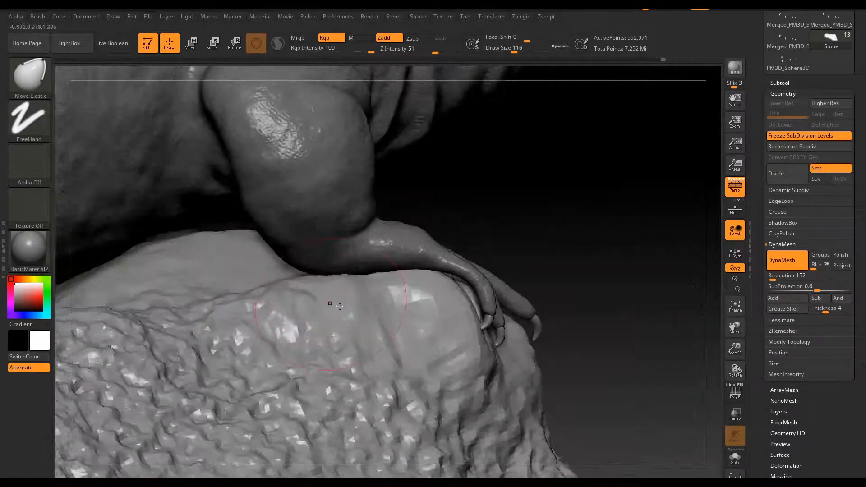
key(s)
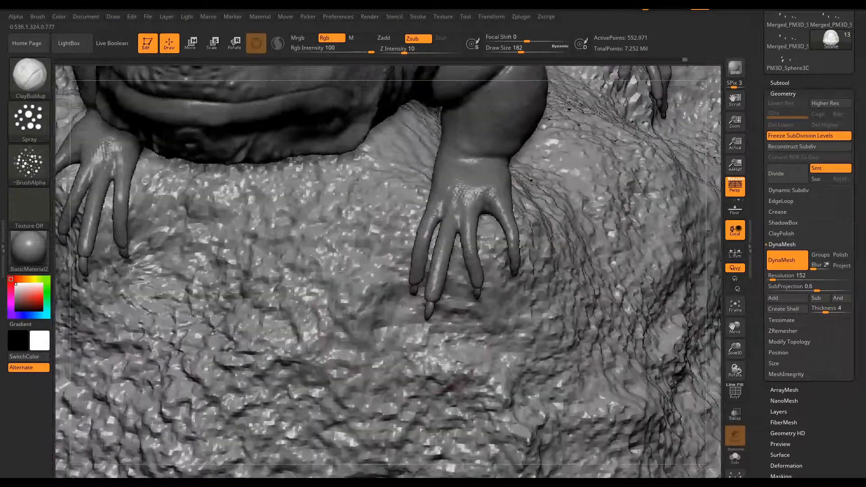
Select the iguana body and reposition a front-foot digit against the rock with the Move Topological brush at draw size 112
alt+click(424, 290)
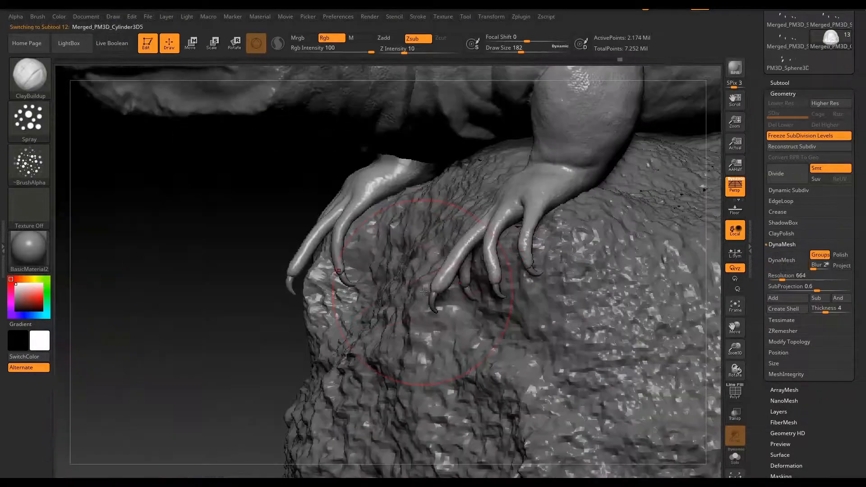
key(b)
key(m)
key(t)
drag(252, 212, 526, 206)
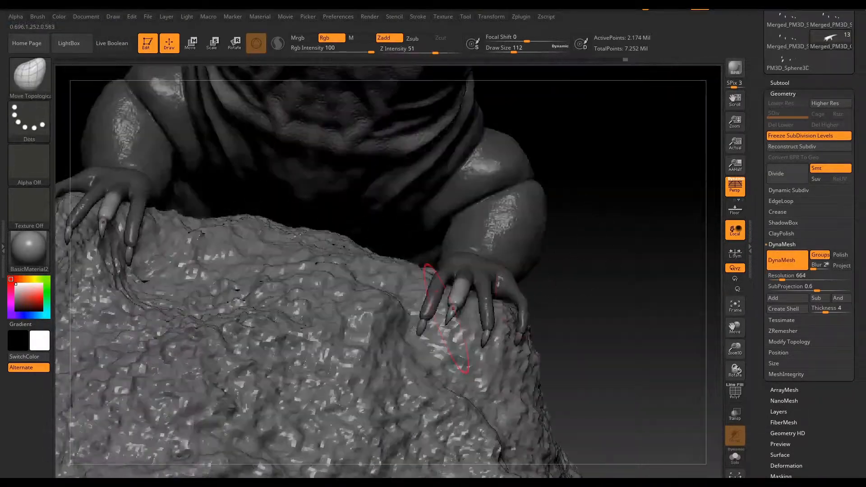
drag(622, 271, 433, 275)
alt+drag(271, 253, 270, 360)
mouse_move(469, 311)
mouse_down()
mouse_move(494, 293)
mouse_move(496, 322)
mouse_up()
ctrl+drag(288, 252, 324, 288)
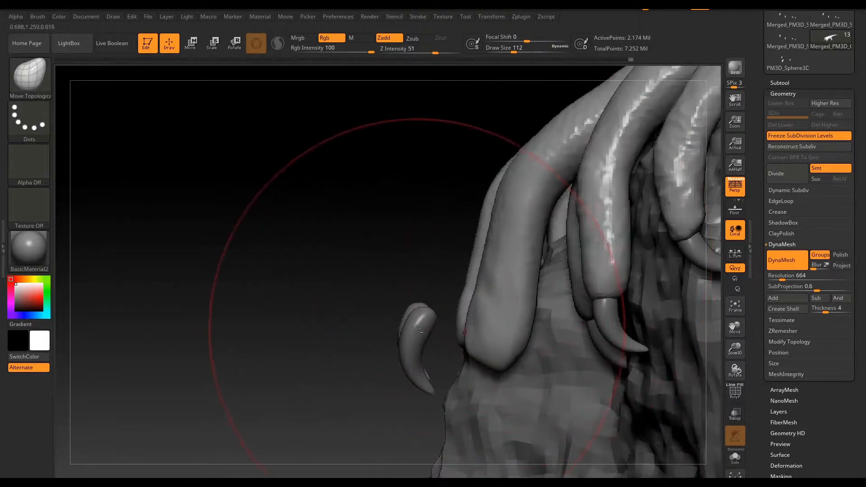
Set the Move Topological brush's draw size to 37 and open the subtool list while checking the moved digit's claw
key(s)
drag(389, 328, 364, 328)
drag(352, 322, 559, 324)
mouse_move(578, 265)
ctrl+mouse_down()
mouse_move(606, 287)
mouse_move(431, 300)
ctrl+mouse_up()
click(779, 83)
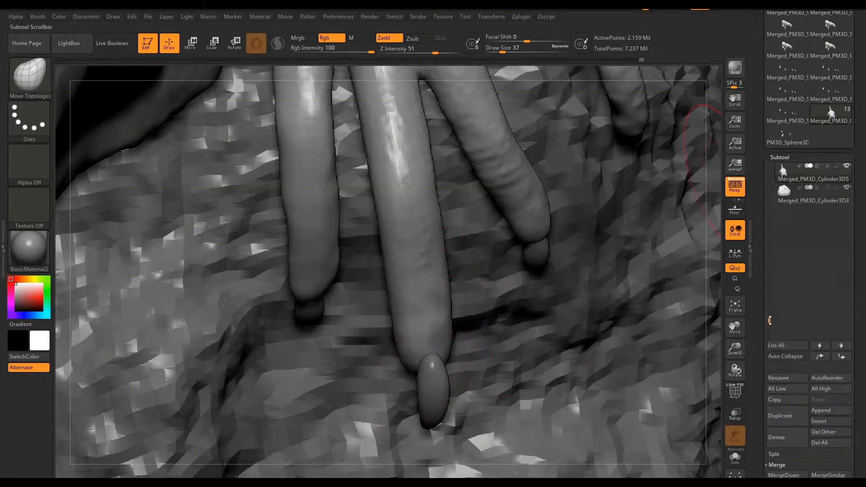